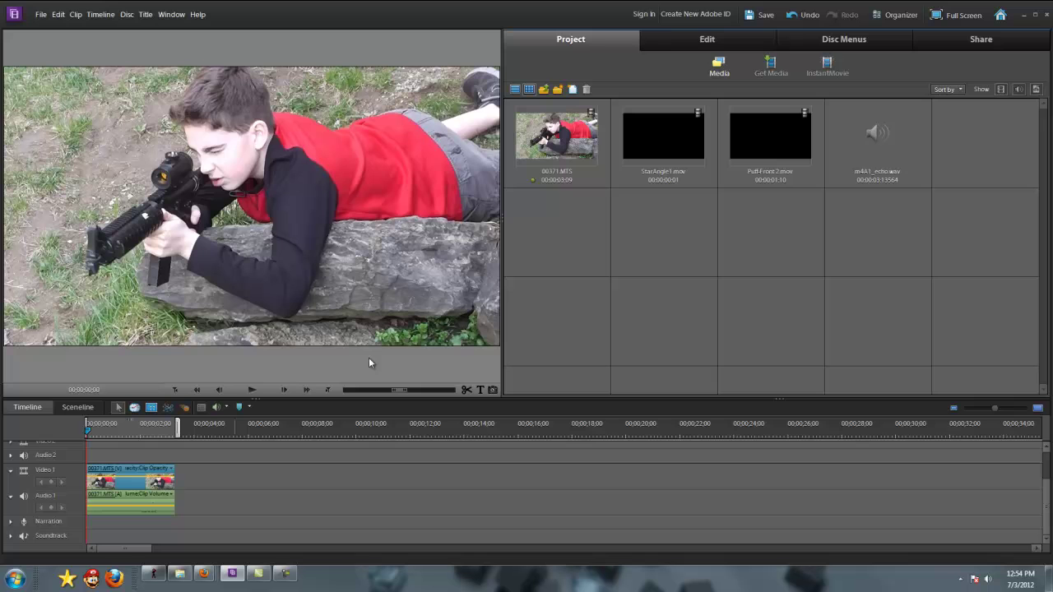
Find the gun's firing frame near 00;00;02;10 and scroll the timeline to reveal Video 2/3
click(253, 389)
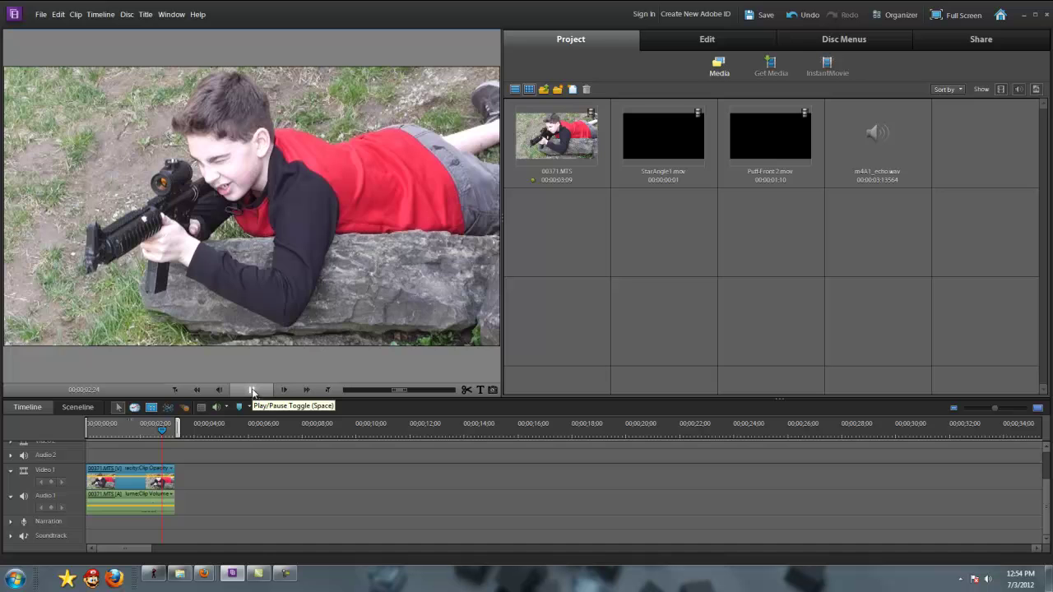
click(86, 424)
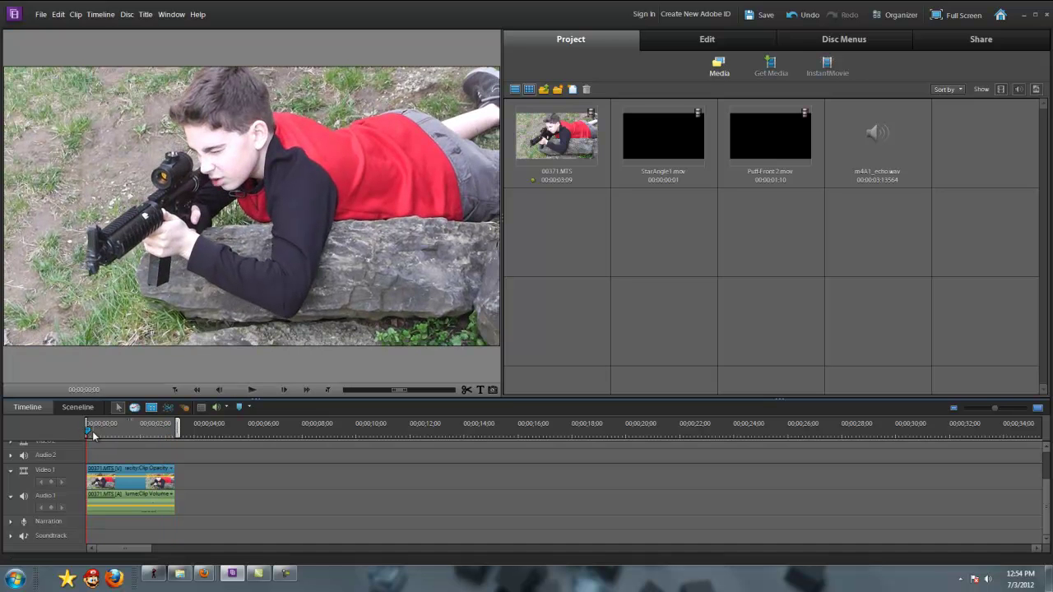
drag(88, 427, 150, 450)
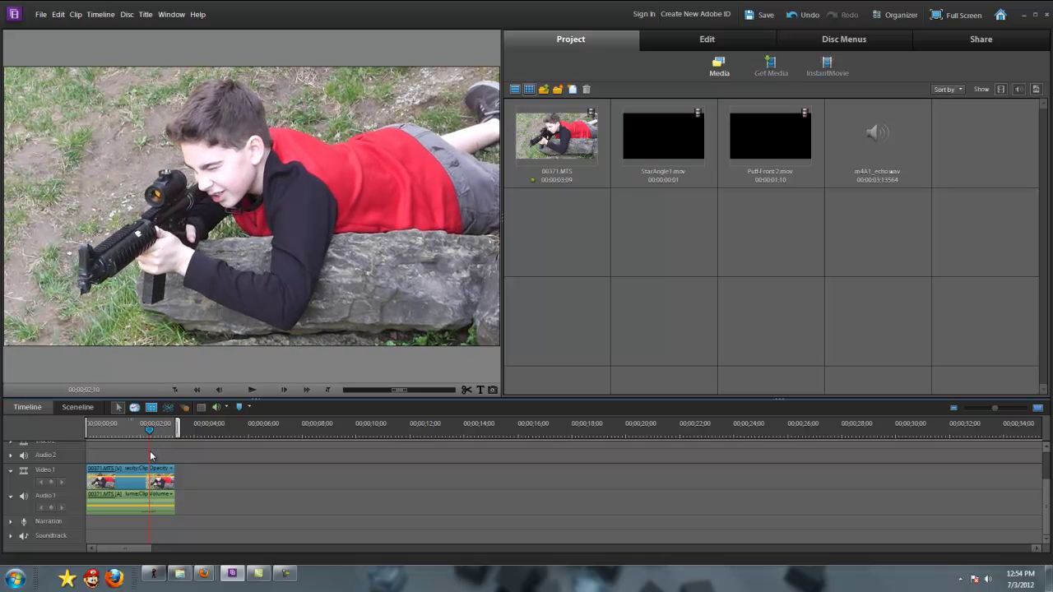
click(284, 390)
click(284, 390)
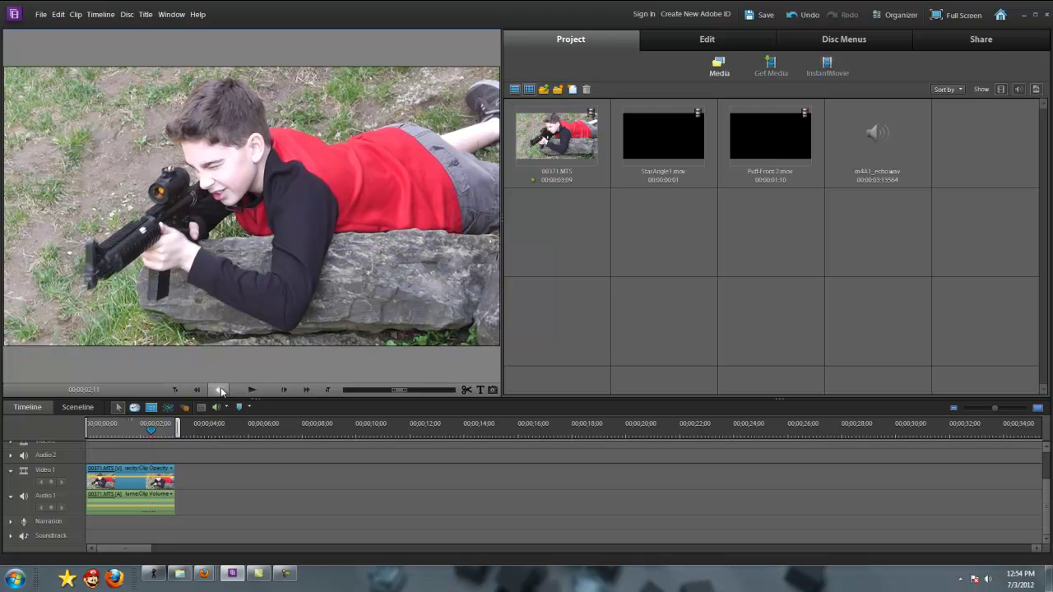
click(219, 390)
click(219, 390)
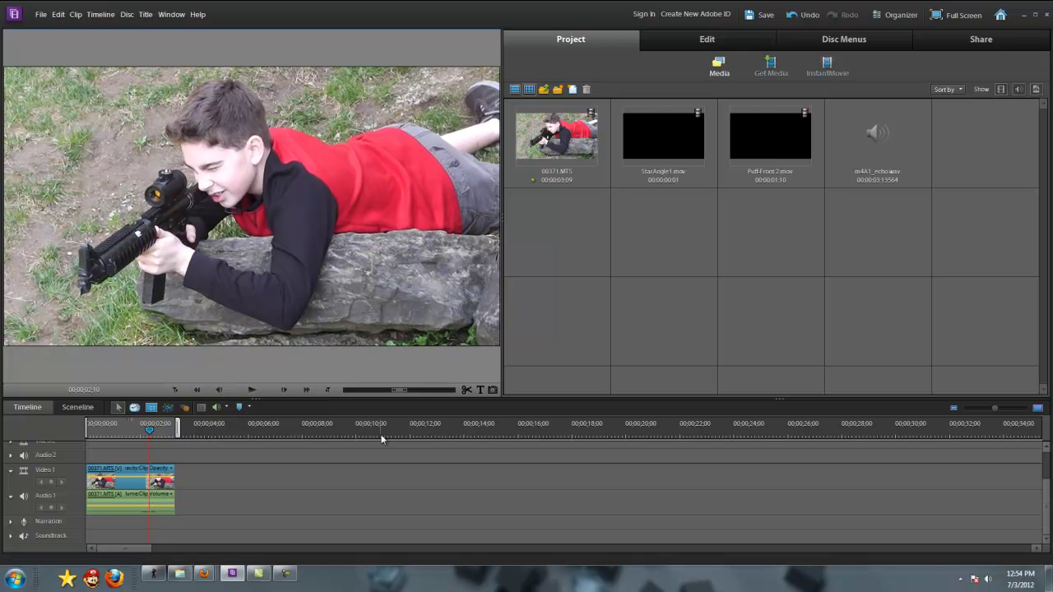
click(1050, 492)
drag(1049, 492, 1047, 469)
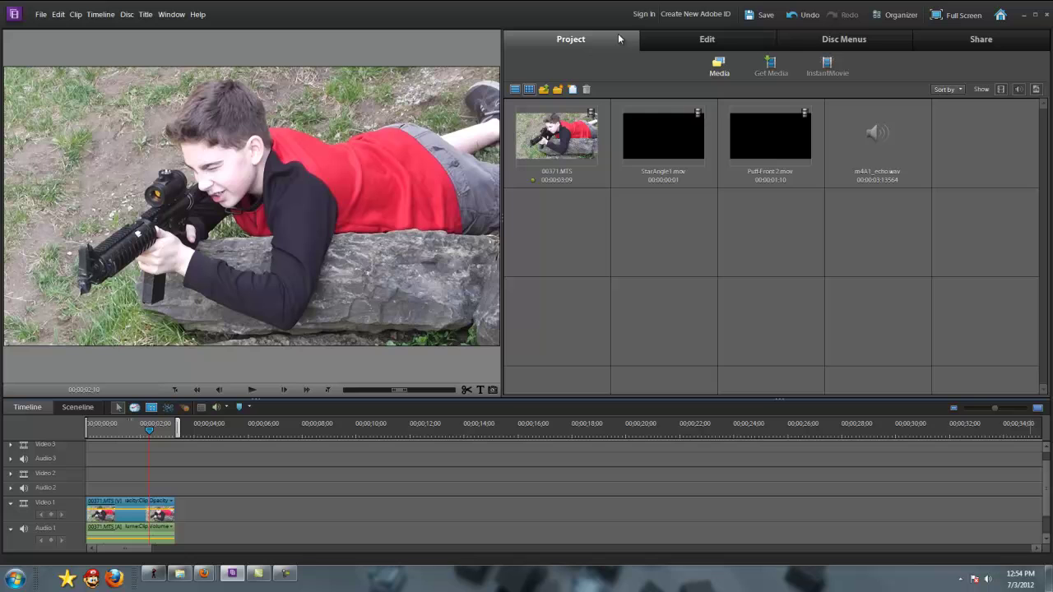
Place StarAngle1.mov at the firing frame, then move, rotate and enlarge the flash onto the rifle's muzzle
drag(649, 139, 148, 480)
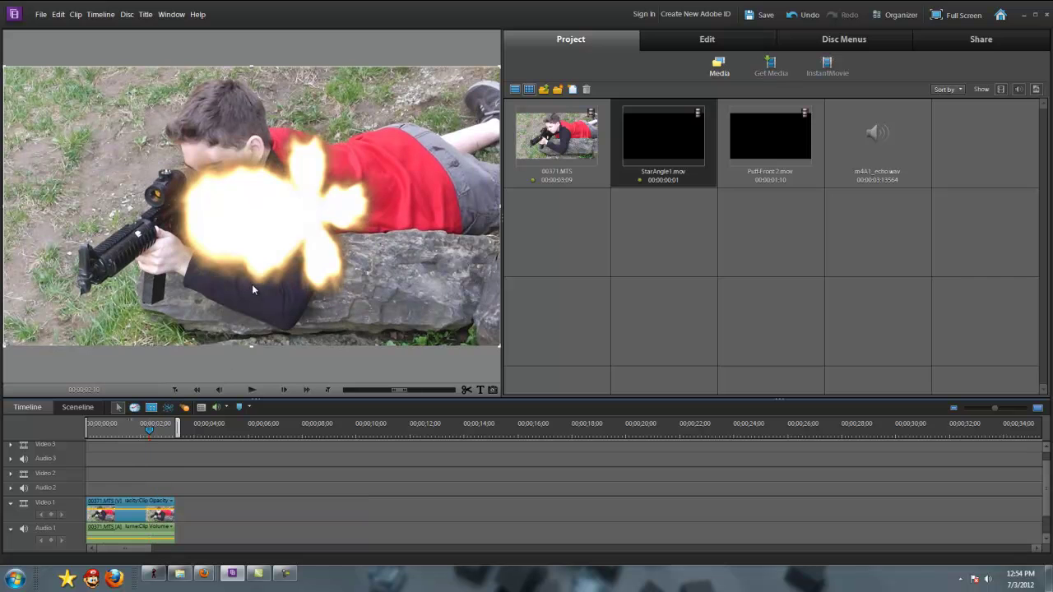
drag(255, 269, 9, 304)
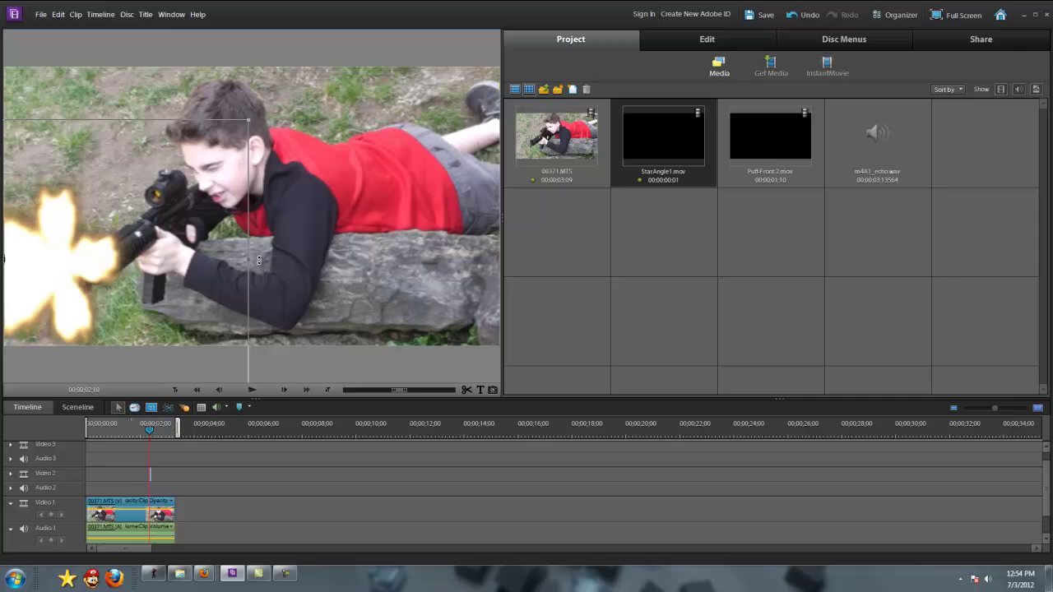
drag(249, 267, 251, 142)
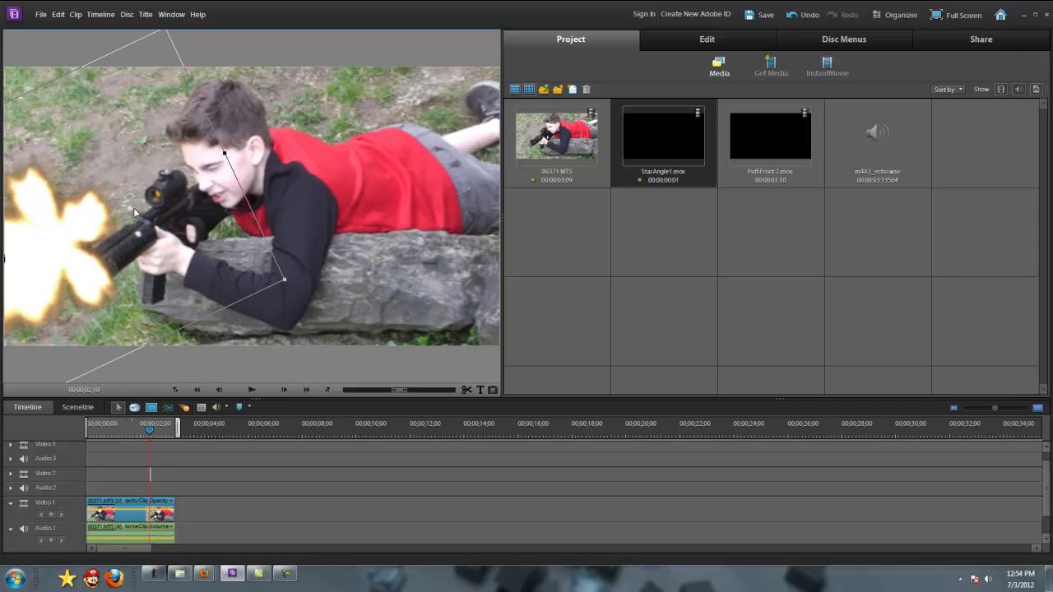
drag(136, 212, 154, 247)
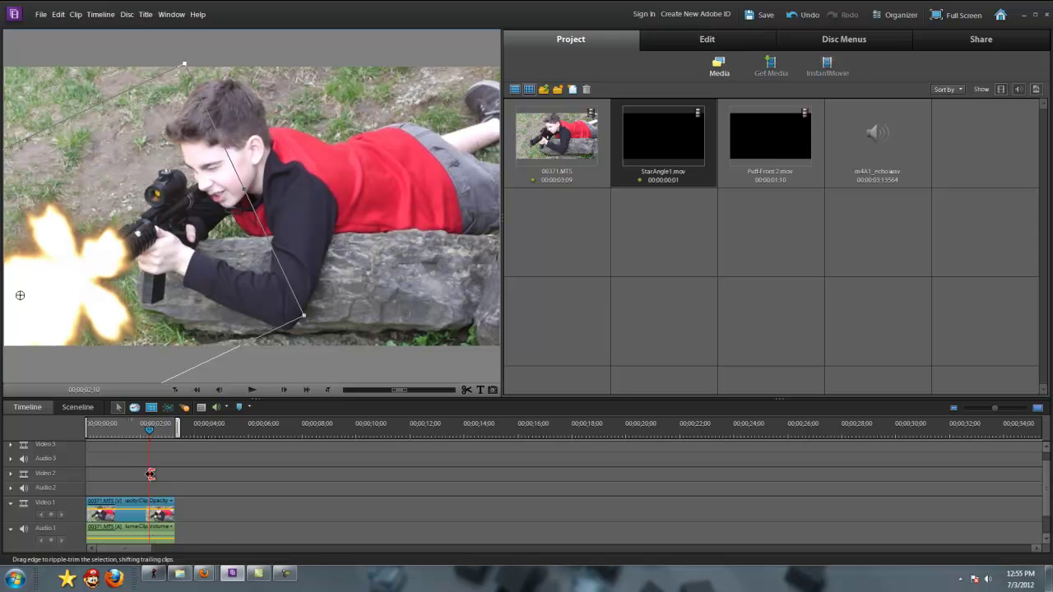
drag(149, 468, 151, 449)
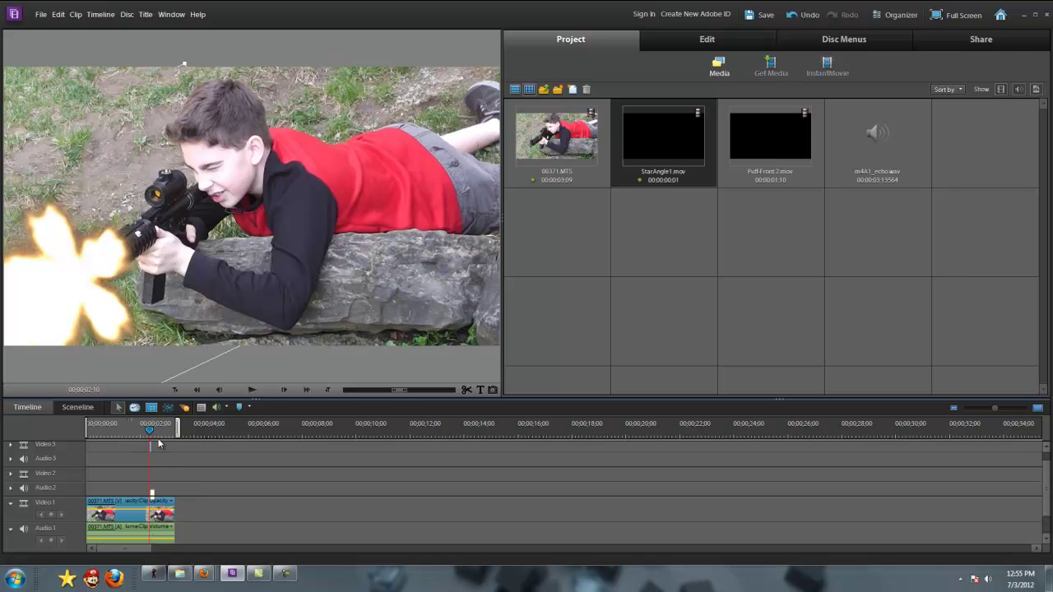
click(114, 319)
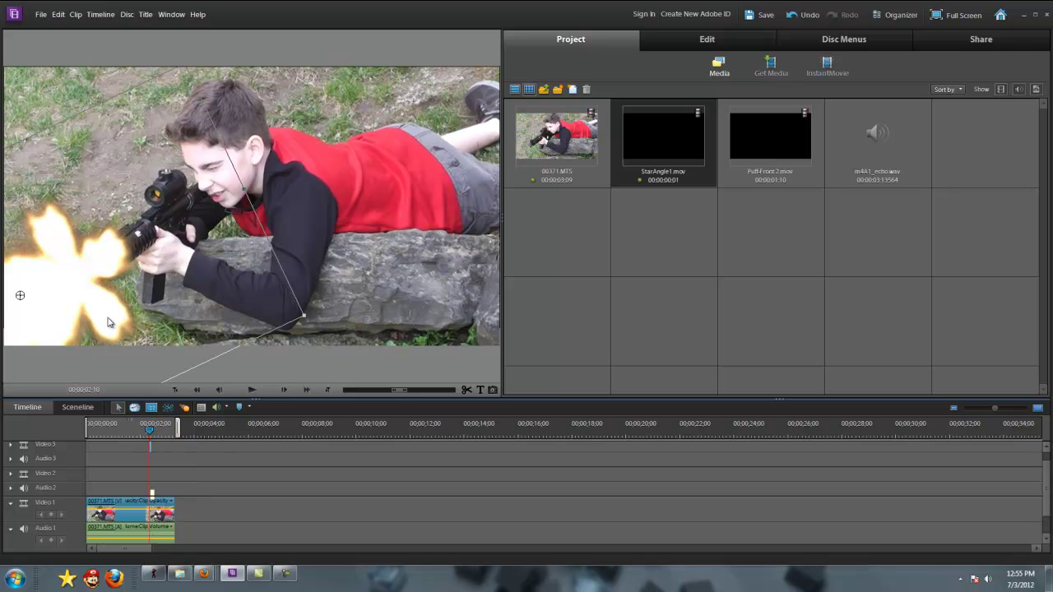
drag(113, 317, 109, 312)
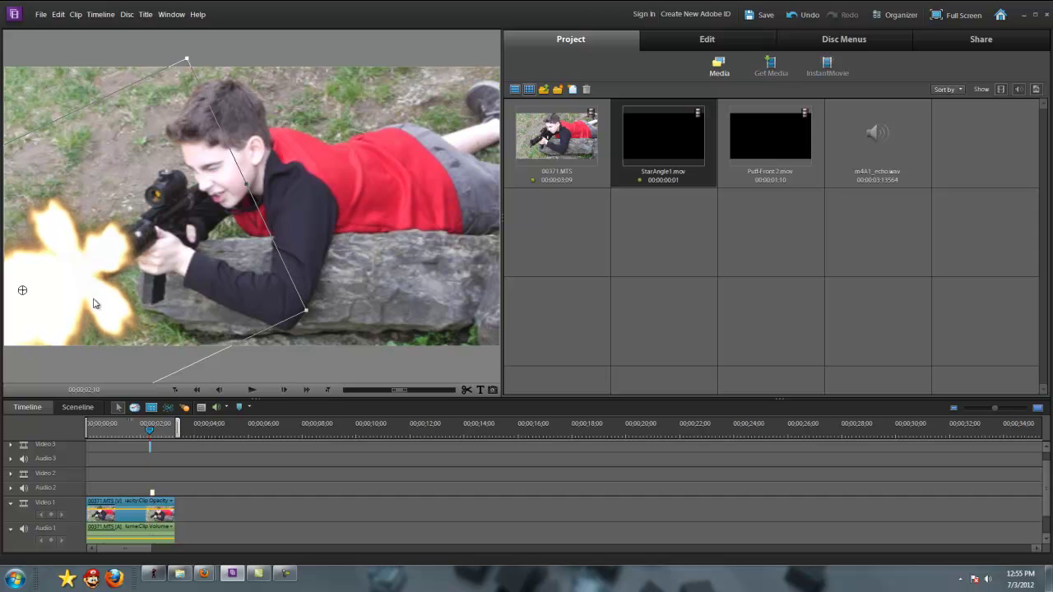
Apply Gaussian Blur (searched as 'gau') to the StarAngle1.mov flash with Blurriness 38.8
click(692, 40)
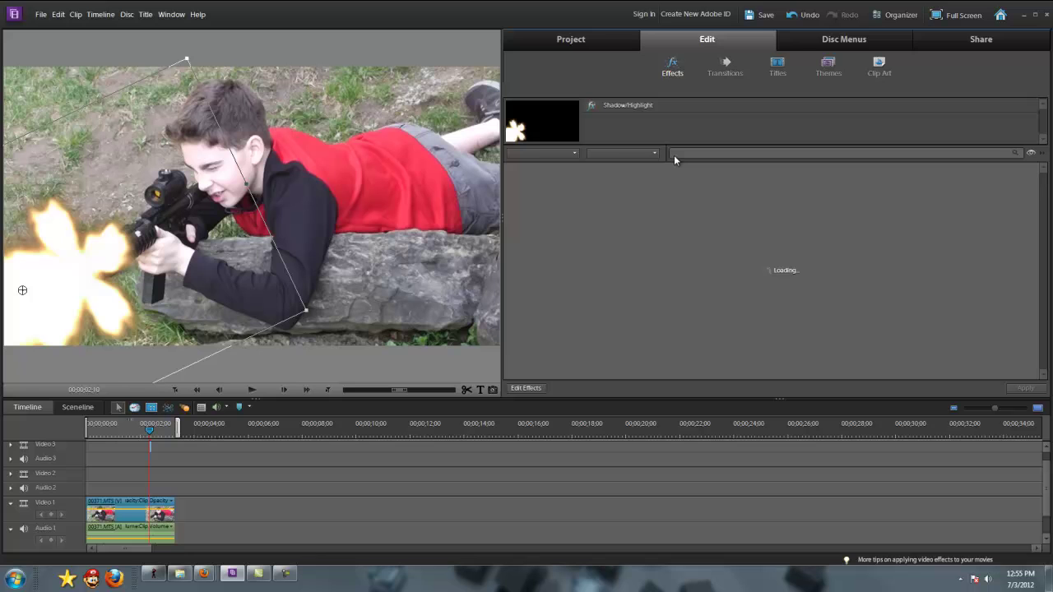
click(674, 154)
text(gau)
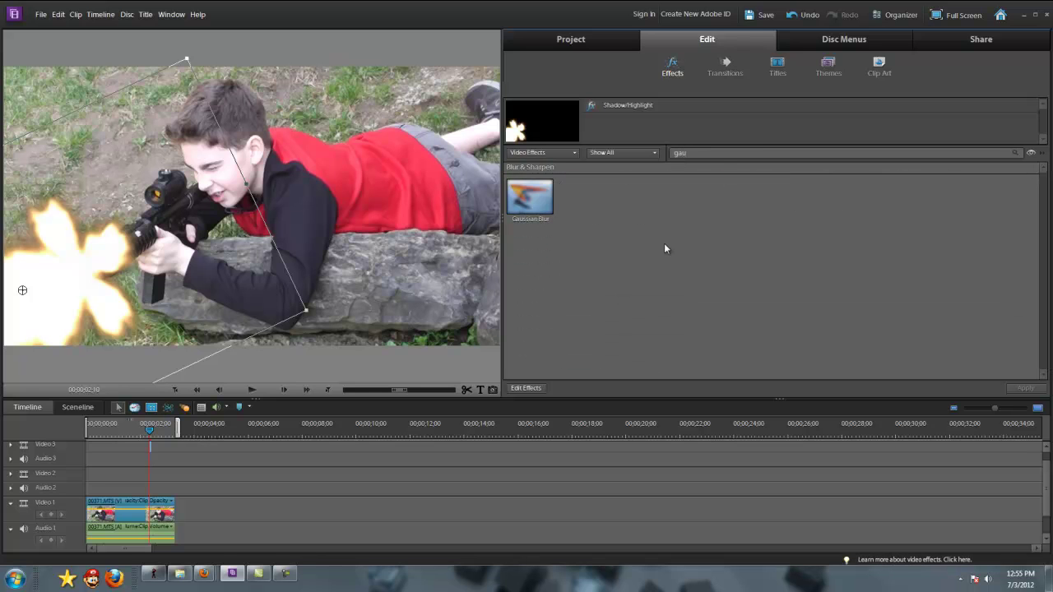
drag(551, 230, 151, 445)
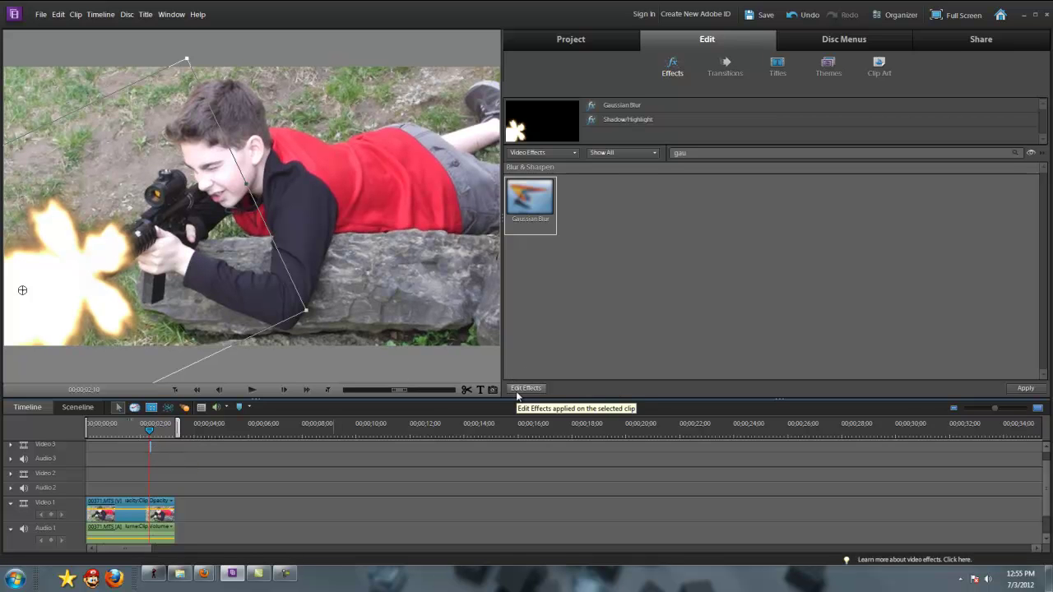
click(452, 329)
click(525, 388)
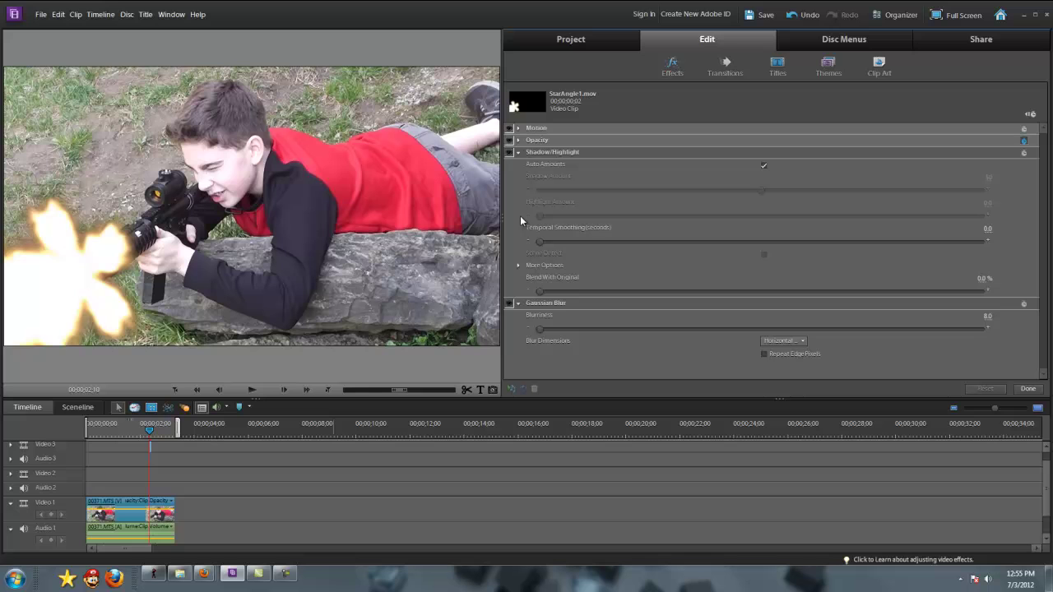
drag(540, 331, 541, 332)
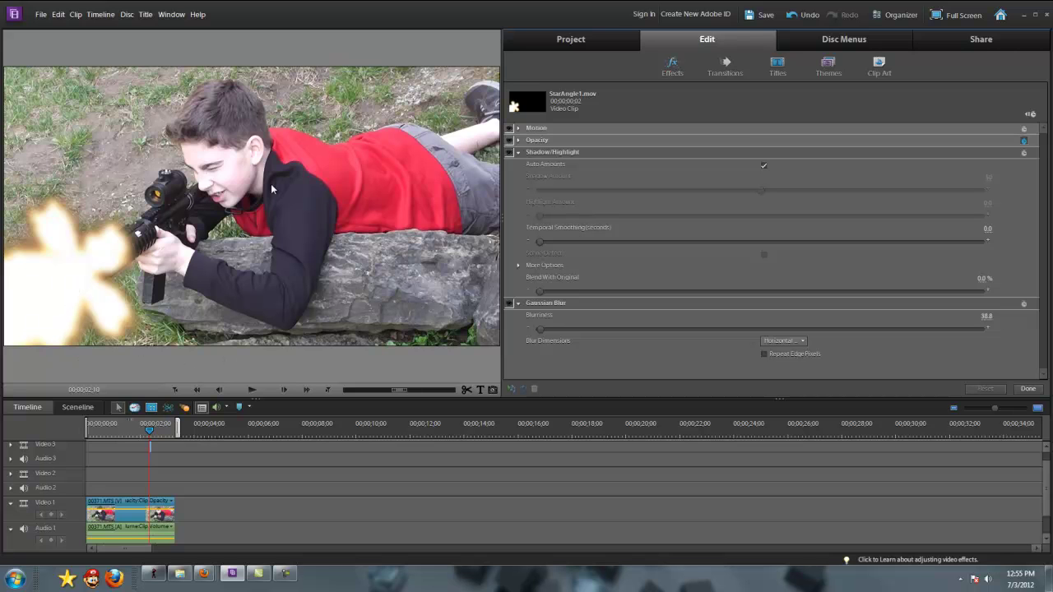
Trim Puff-Front 2.mov to start at 00:00:00:02 and place it on Video 2 at the firing frame
click(548, 41)
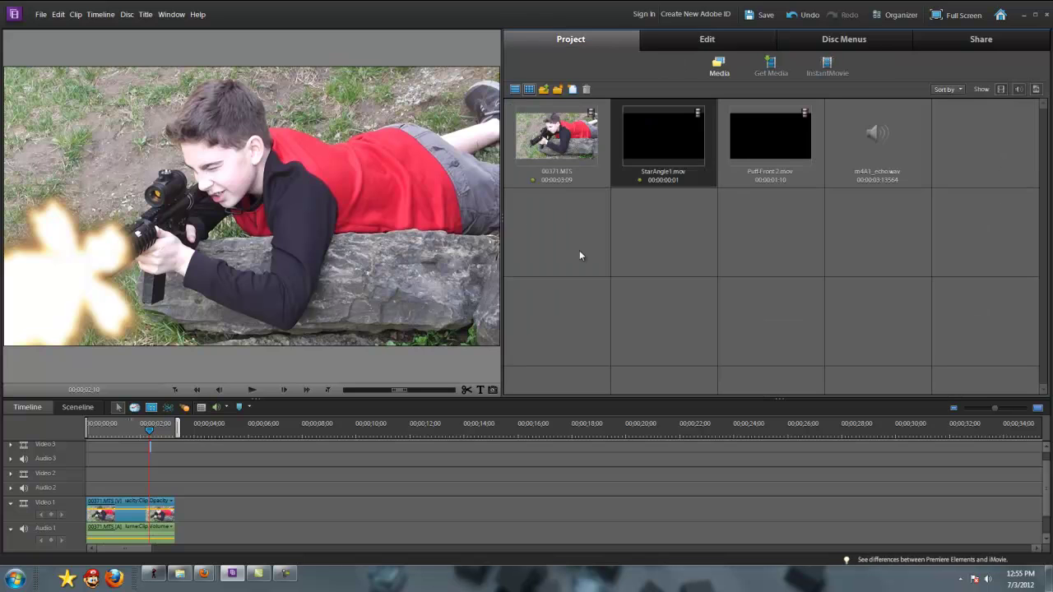
double_click(755, 134)
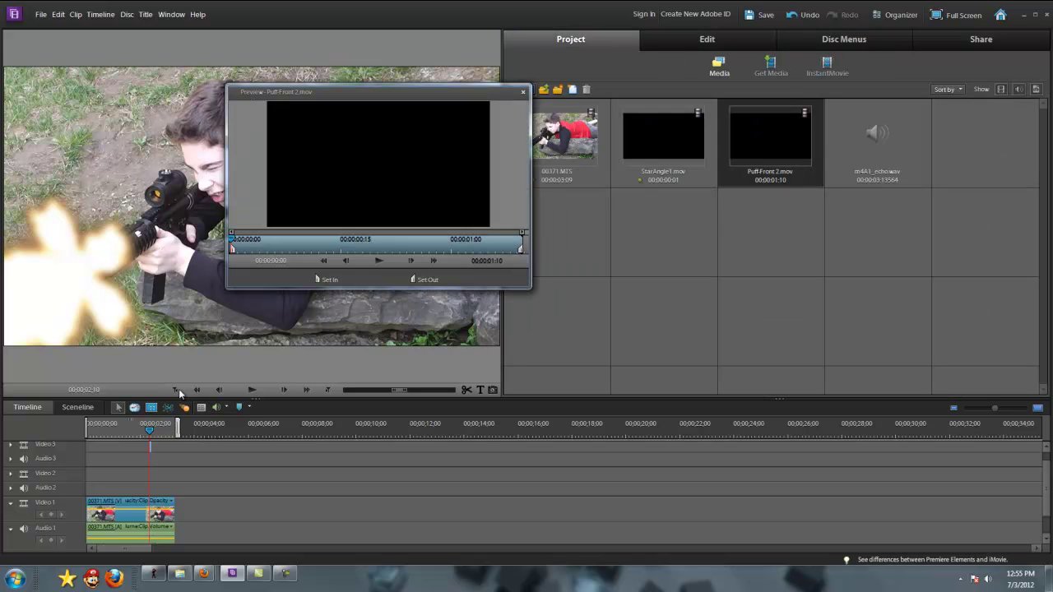
mouse_move(247, 248)
mouse_down()
mouse_move(235, 247)
mouse_move(250, 248)
mouse_up()
click(331, 280)
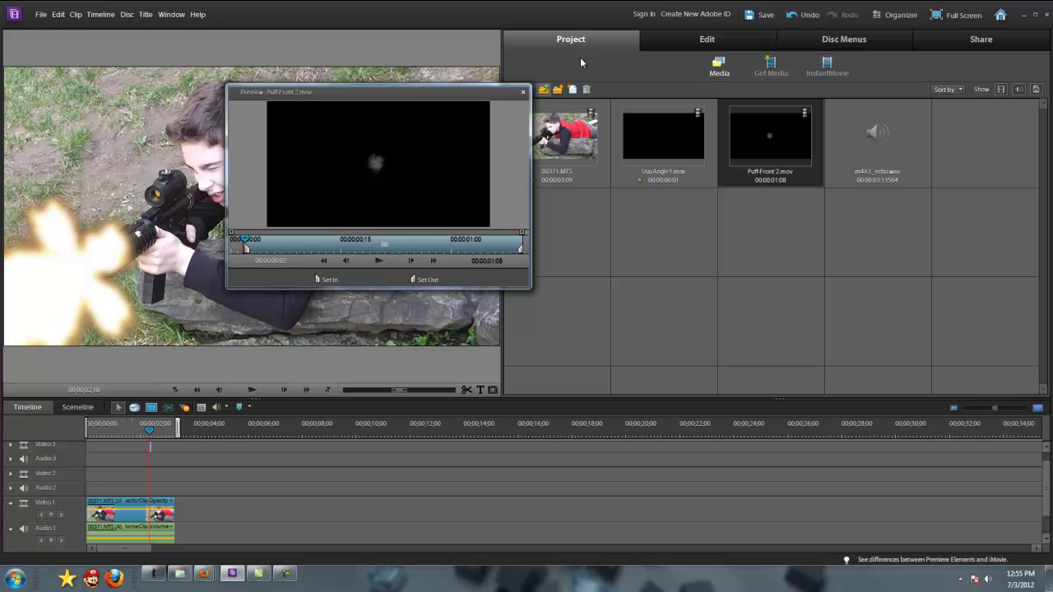
click(525, 93)
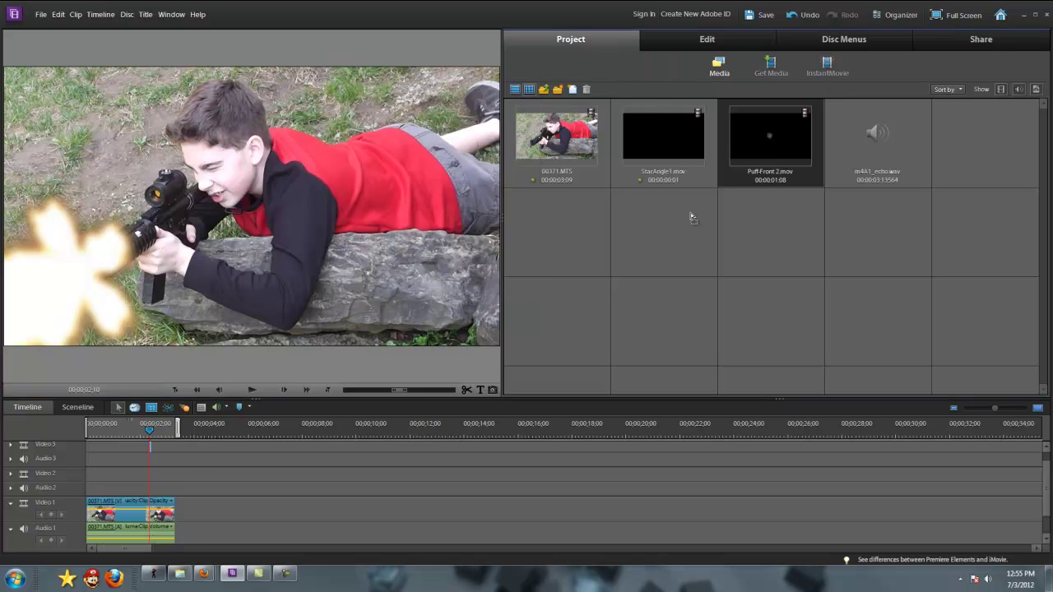
drag(770, 136, 156, 479)
click(158, 479)
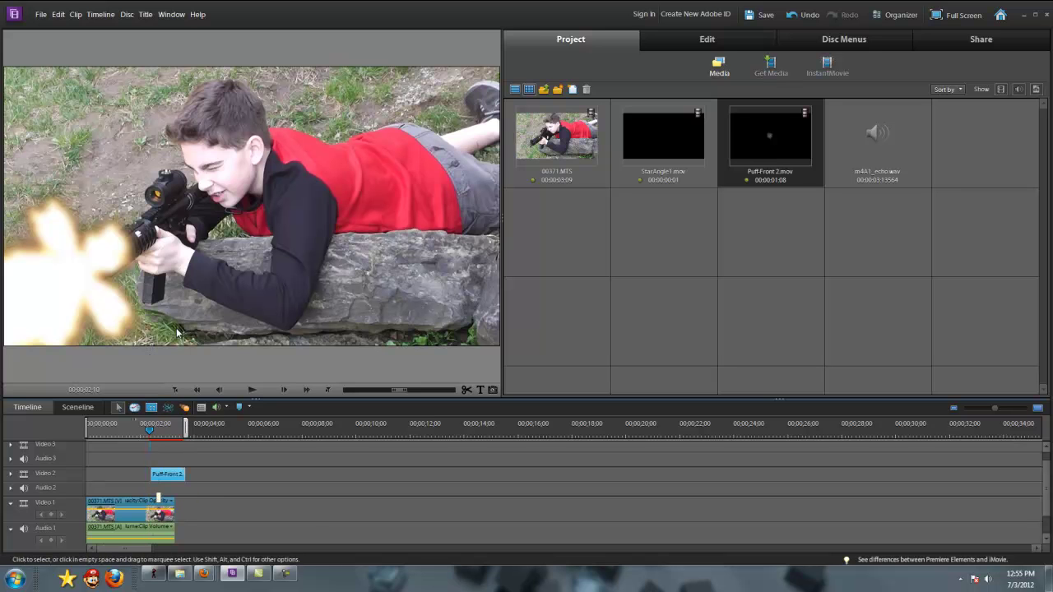
Drag the Puff-Front 2 smoke overlay down-left onto the rifle's muzzle, then deselect it
click(256, 184)
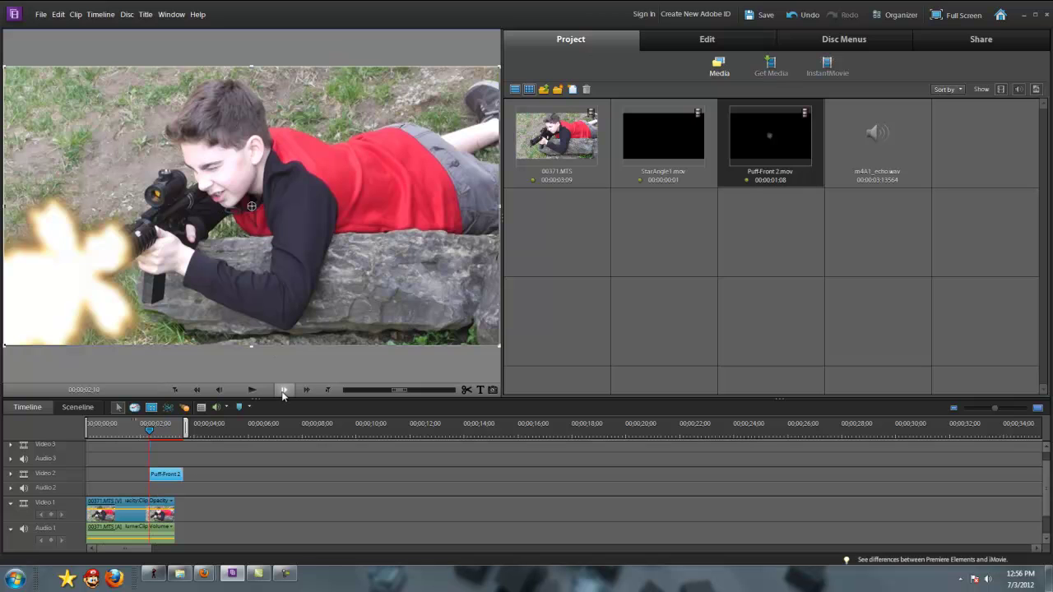
drag(357, 256, 184, 333)
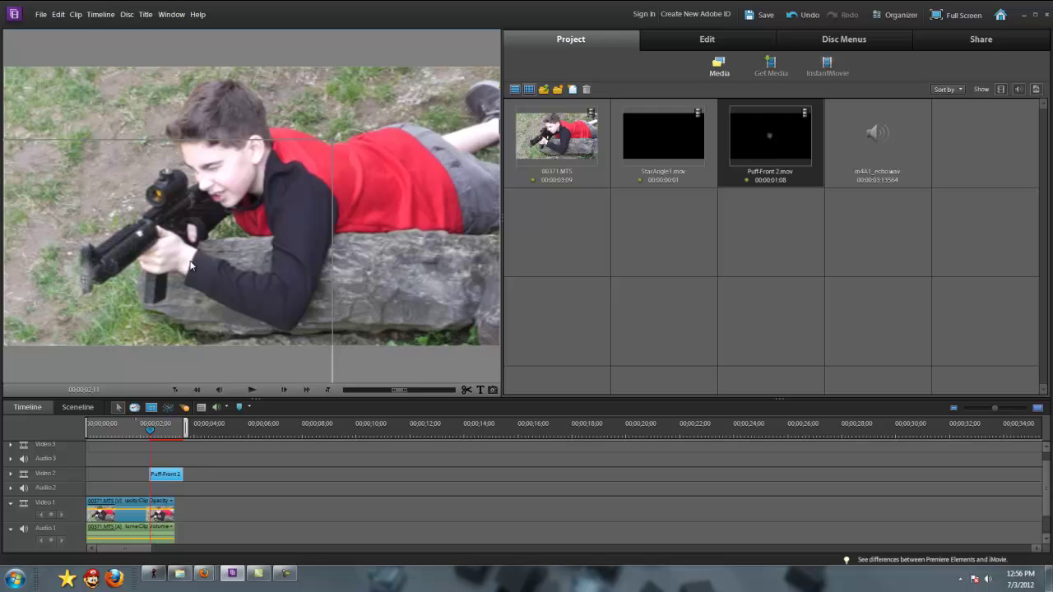
click(129, 41)
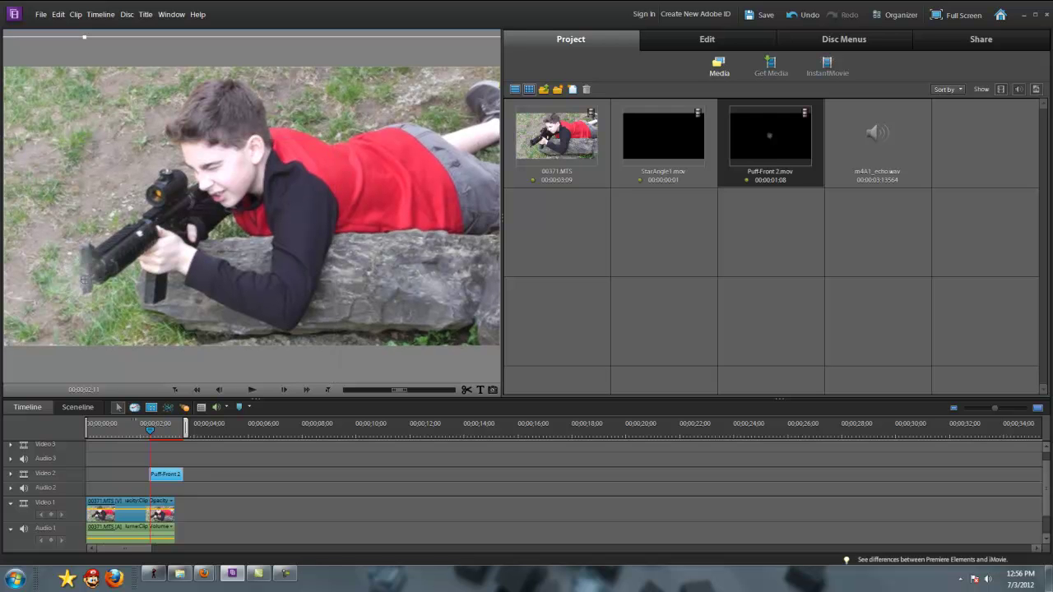
click(130, 41)
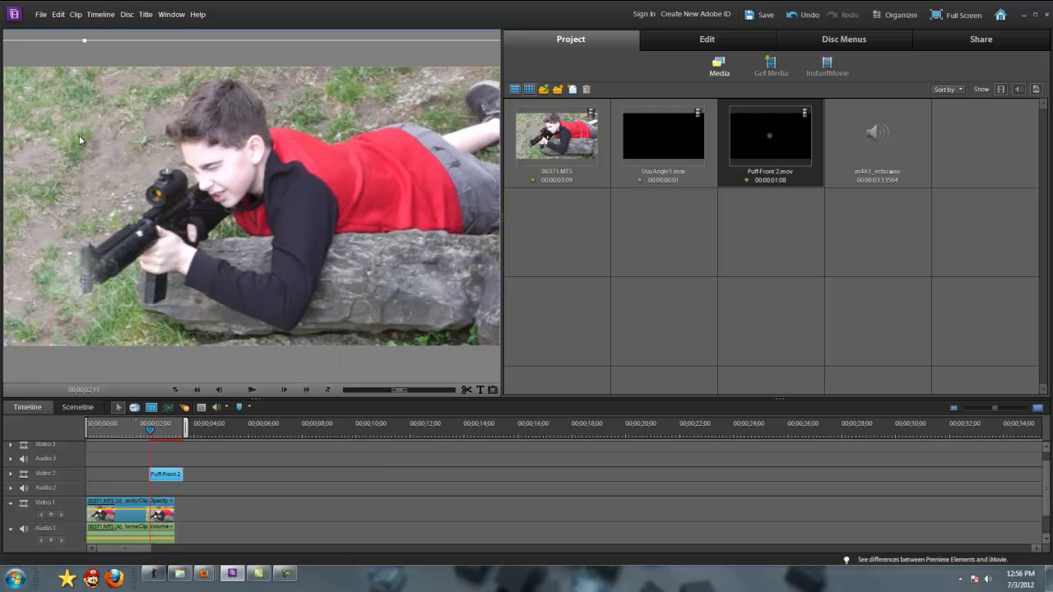
Nudge the smoke overlay upward near the barrel and deselect it
click(746, 37)
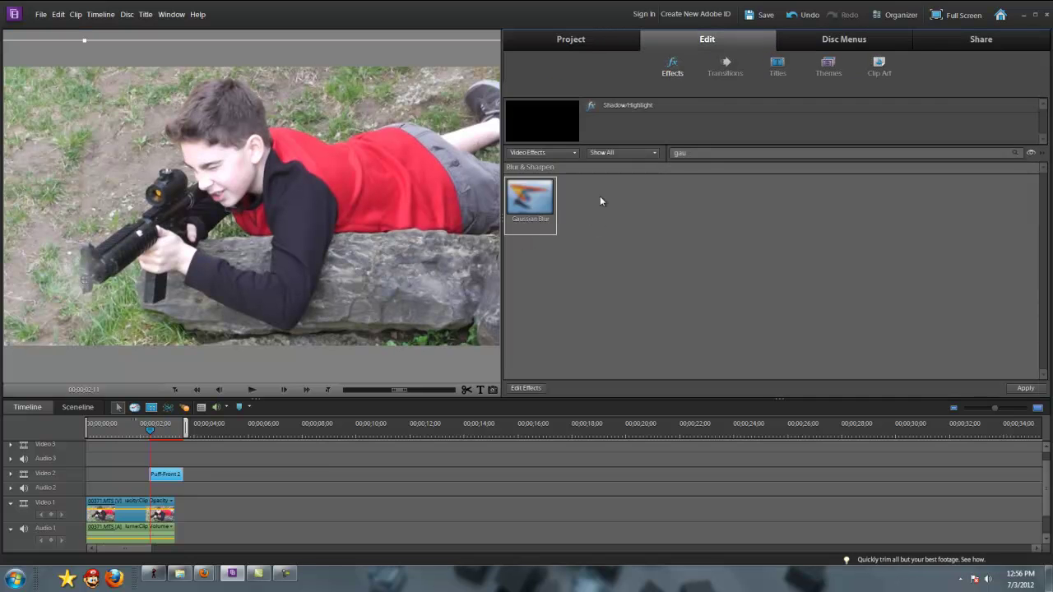
drag(86, 299, 128, 56)
click(164, 293)
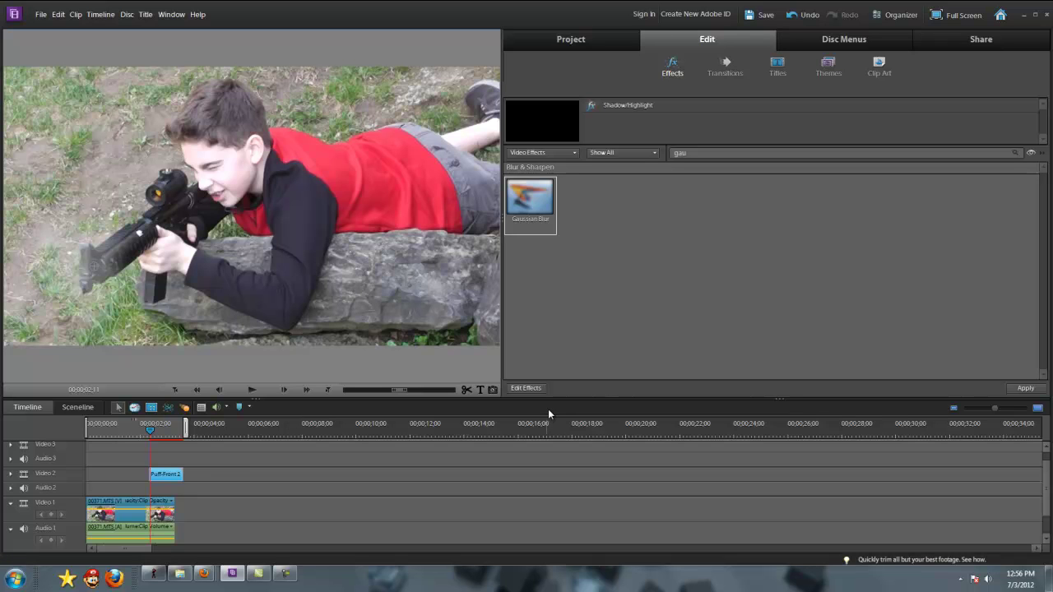
Delete Shadow/Highlight from the Puff-Front 2 clip's effects, then reselect the clip on Video 2
click(528, 390)
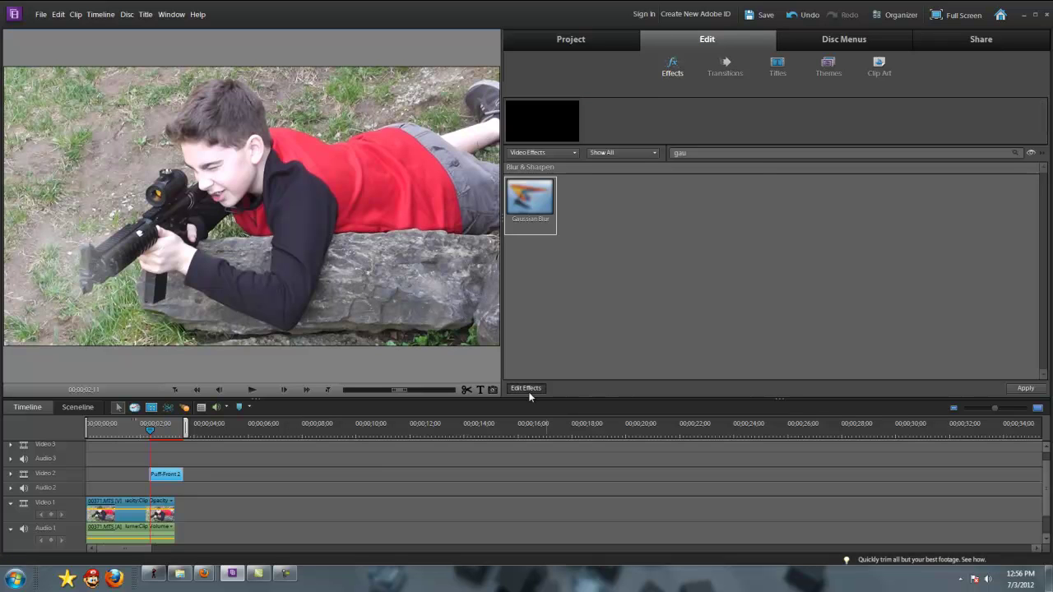
right_click(552, 154)
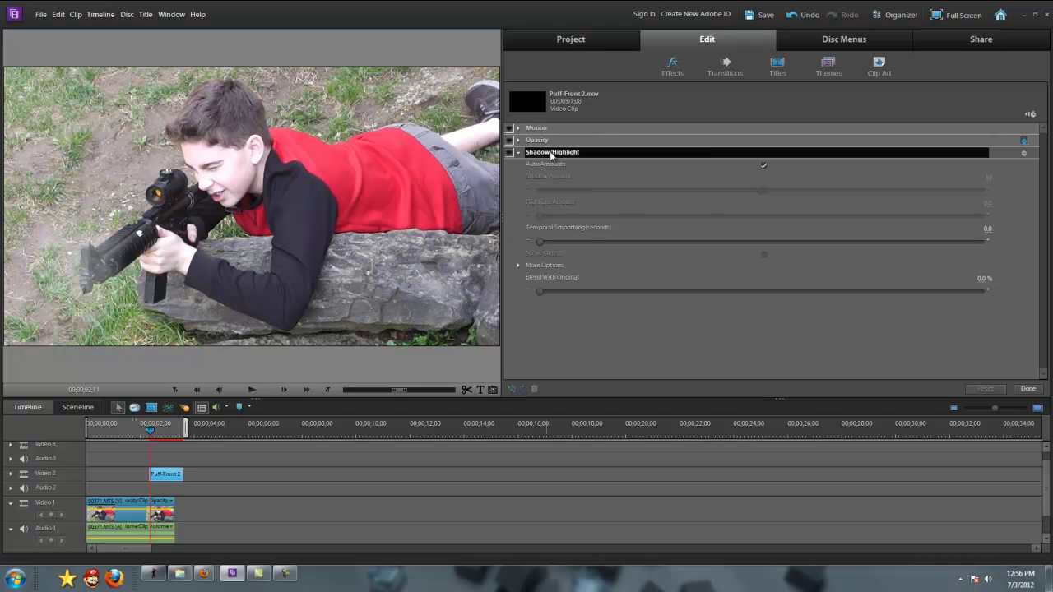
click(568, 194)
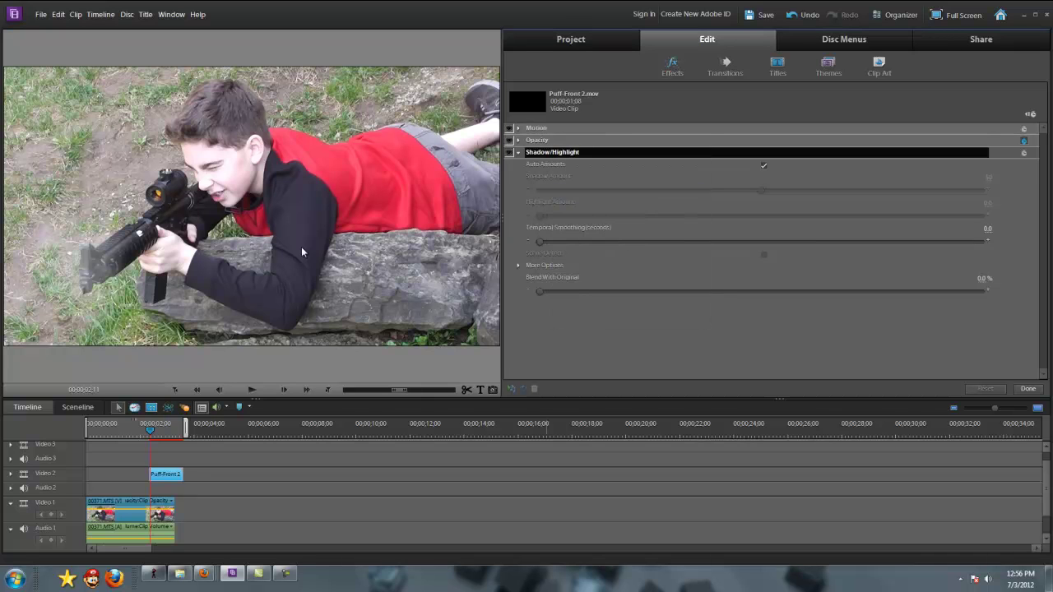
click(95, 266)
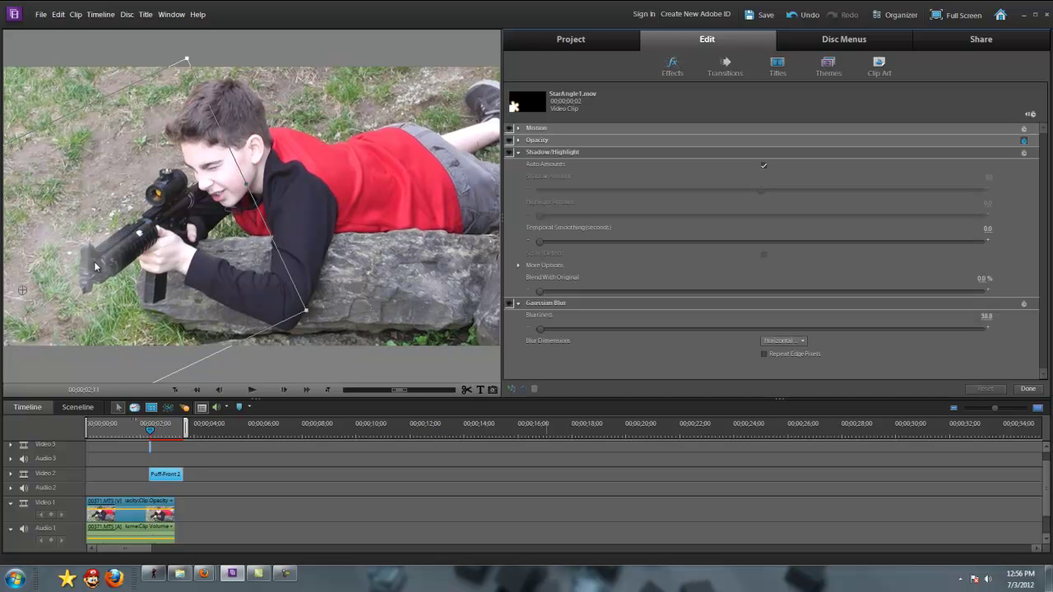
click(167, 474)
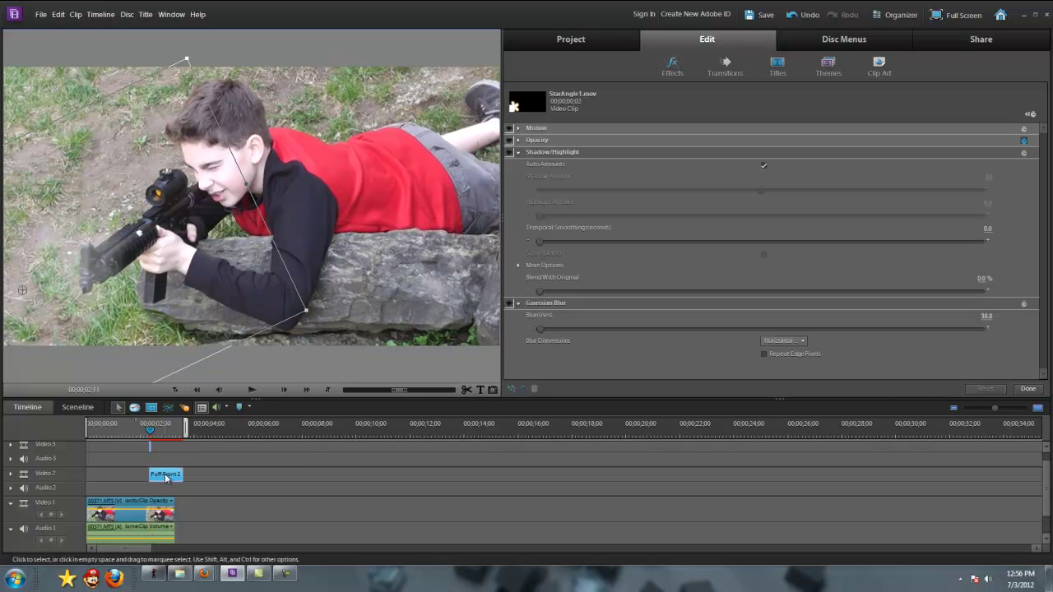
click(597, 129)
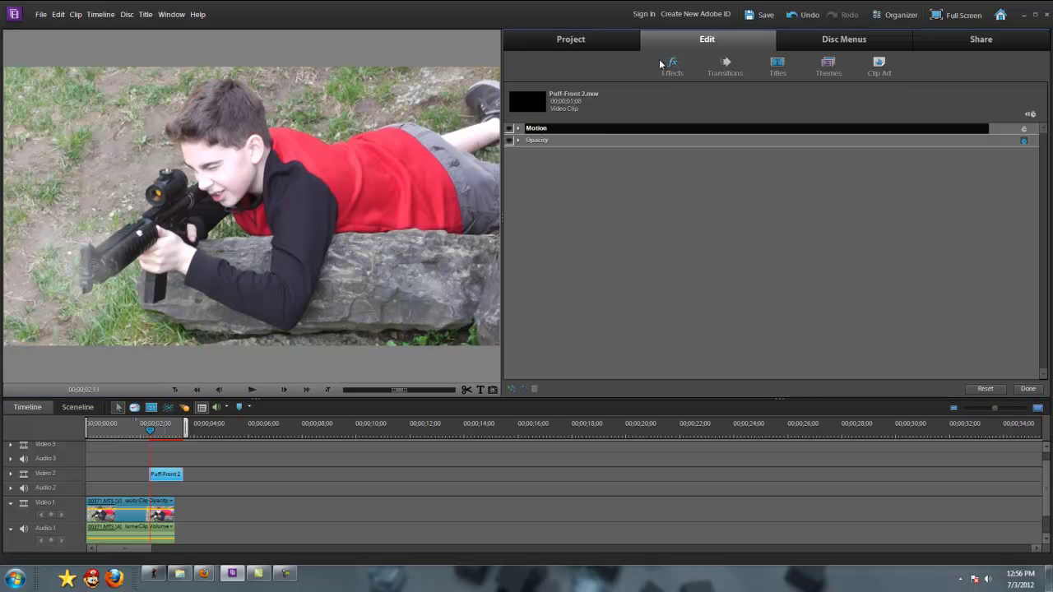
Time-stretch the Puff-Front 2 clip to a faster speed, shortening it to 00;00;00;19
right_click(167, 474)
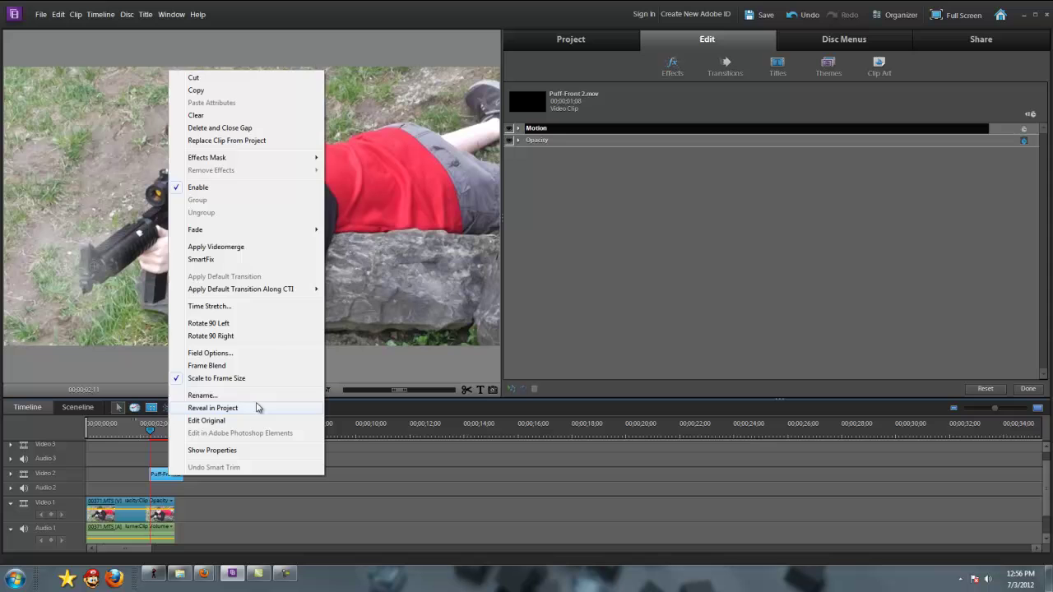
click(228, 311)
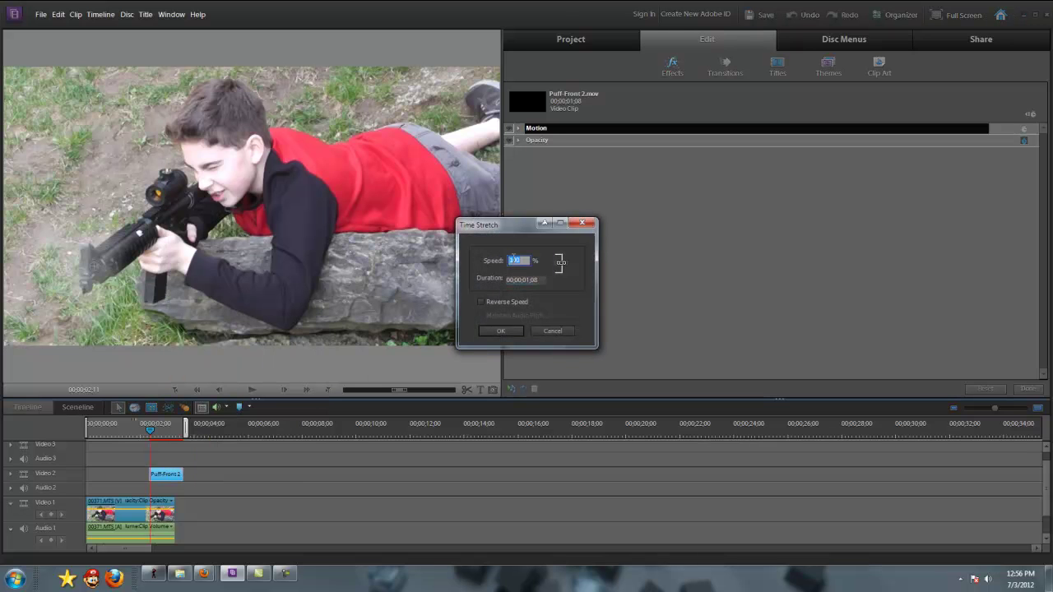
click(500, 331)
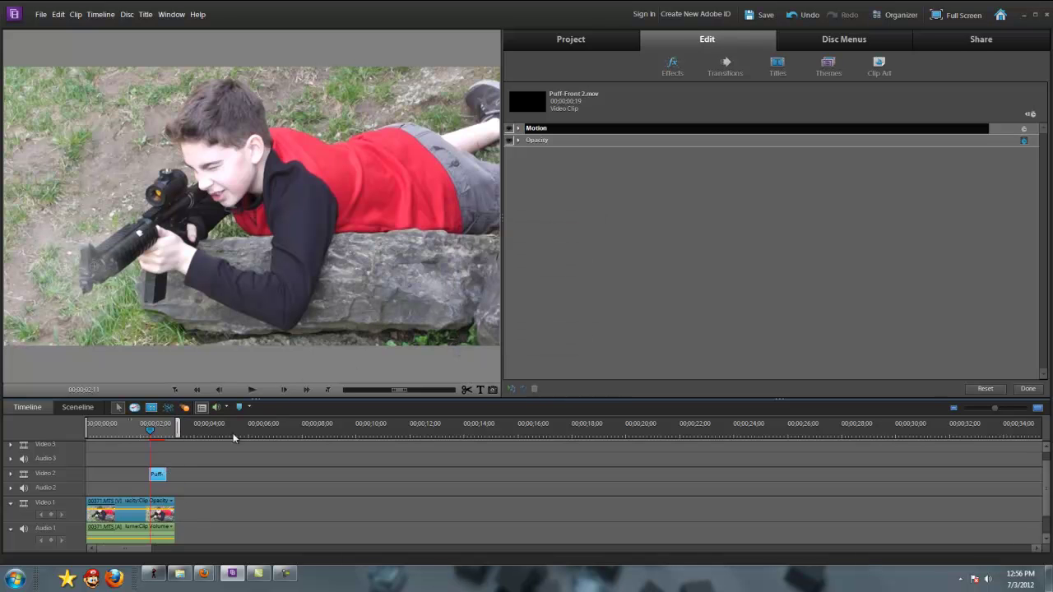
Add an Opacity Fade Out to the end of the Puff-Front 2 smoke clip
click(152, 431)
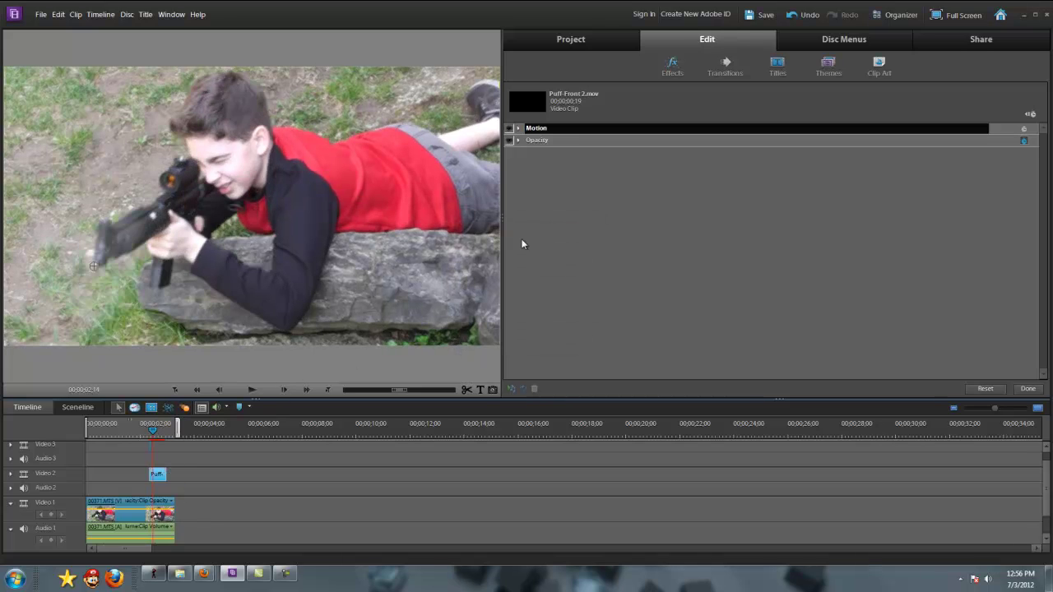
click(518, 140)
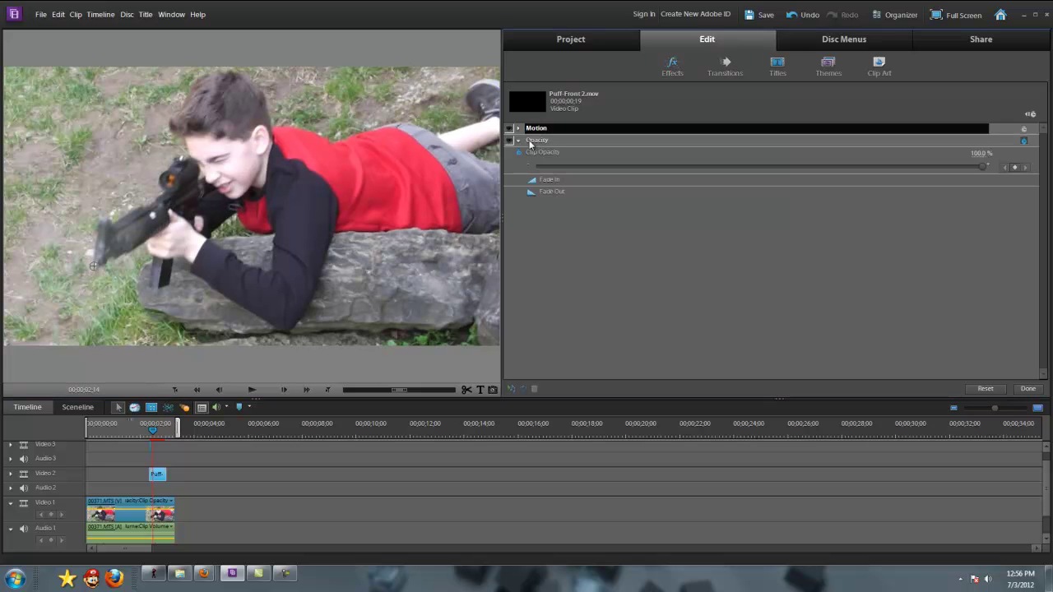
click(531, 191)
Expand Video 2 to show the keyframes, rewind before the gunshot and play the shot back
click(11, 474)
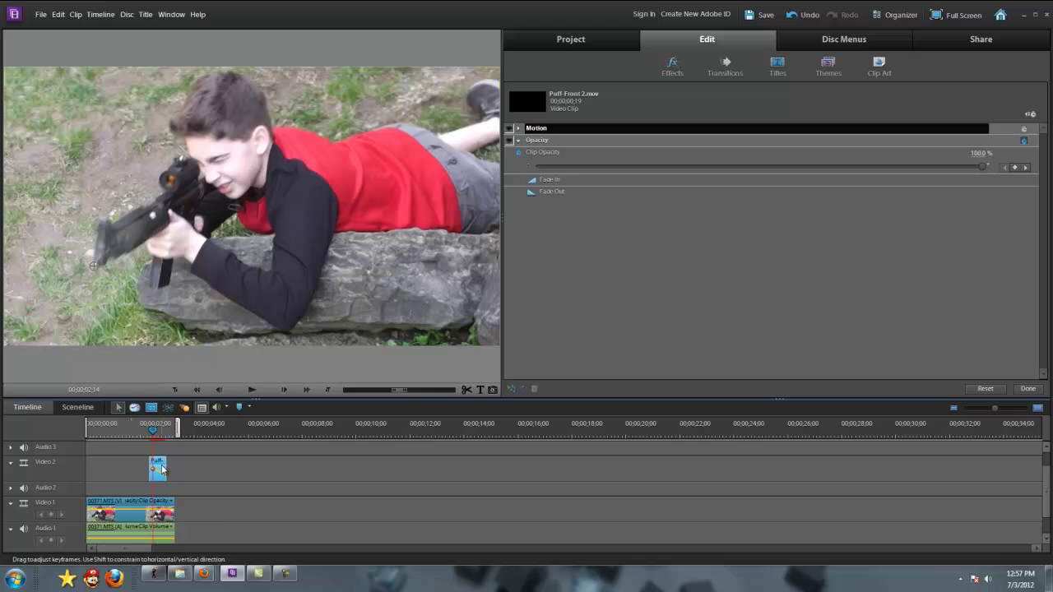
click(137, 431)
drag(137, 432, 130, 430)
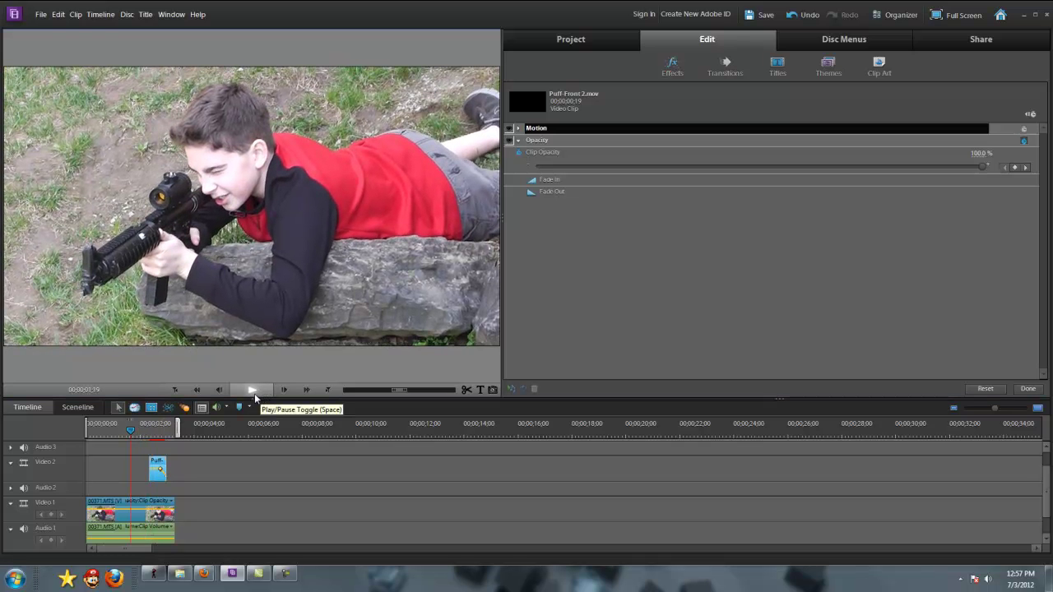
click(254, 393)
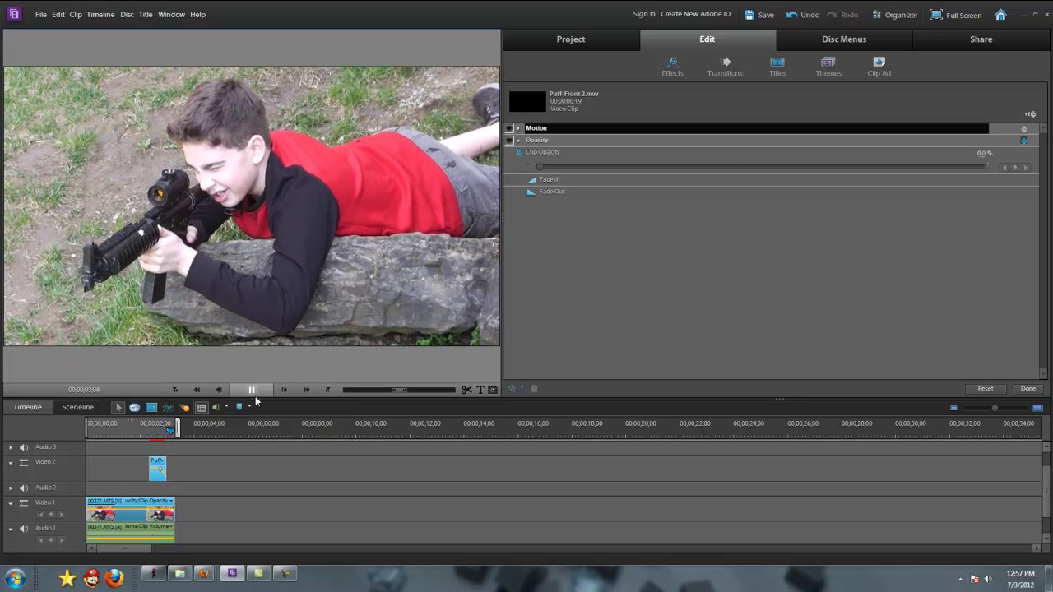
click(150, 434)
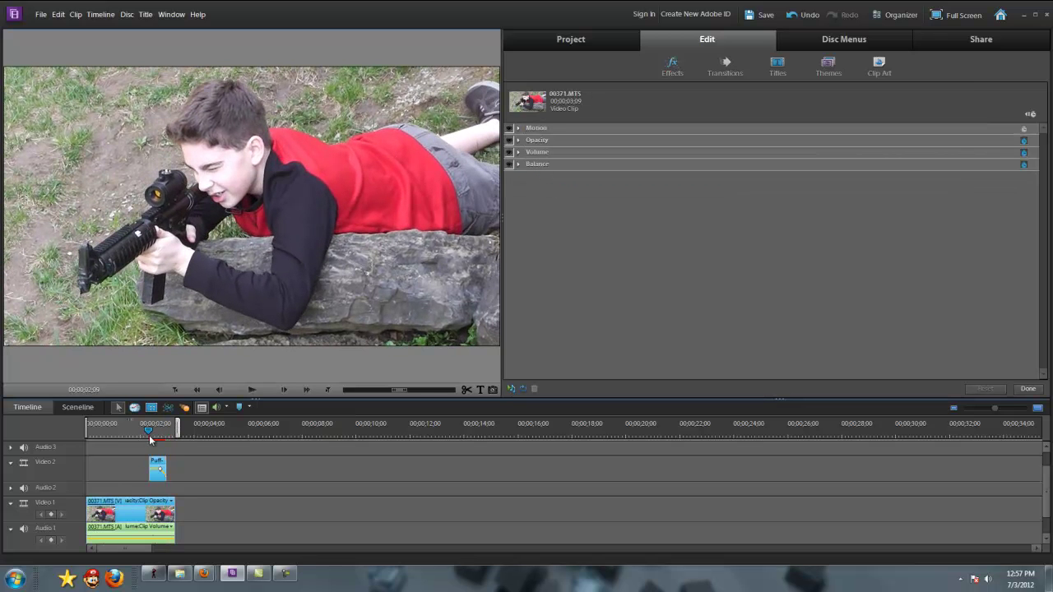
Cut the 00371.MTS footage at the 00;00;02;10 flash frame and zoom the timeline in twice
click(294, 389)
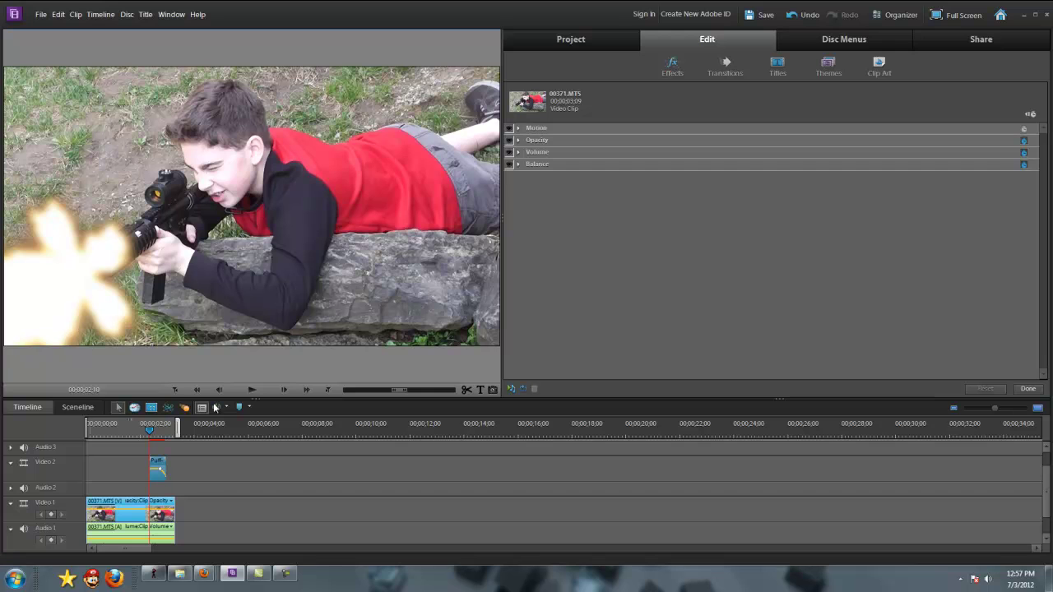
click(466, 390)
click(283, 389)
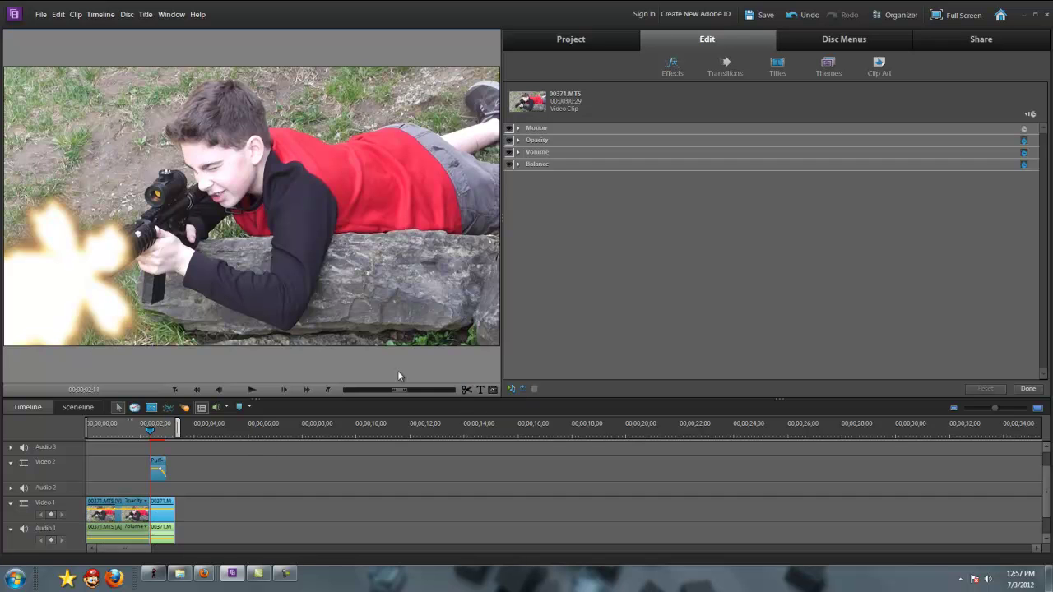
click(218, 388)
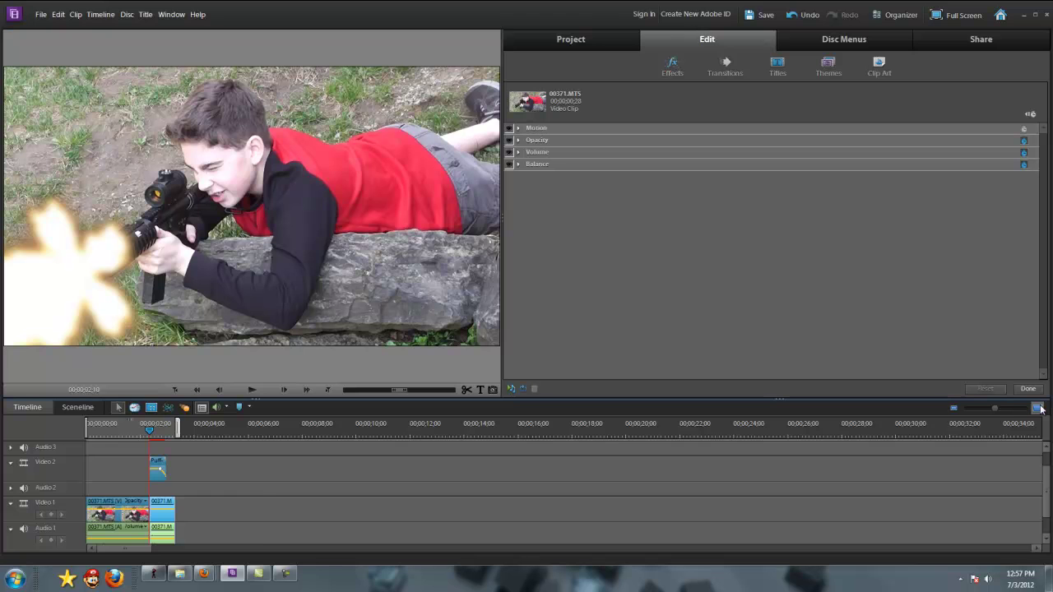
click(1038, 408)
click(1038, 407)
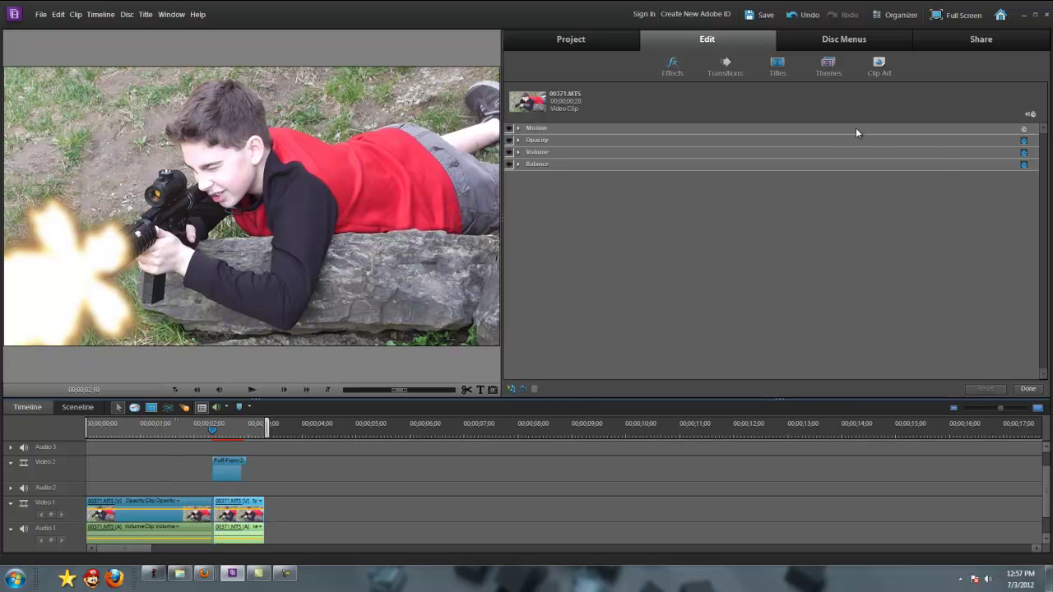
Apply Lighting Effects, found by searching 'light', to the 00371.MTS clip on Video 1 and show its settings
click(685, 69)
double_click(707, 152)
text(lig)
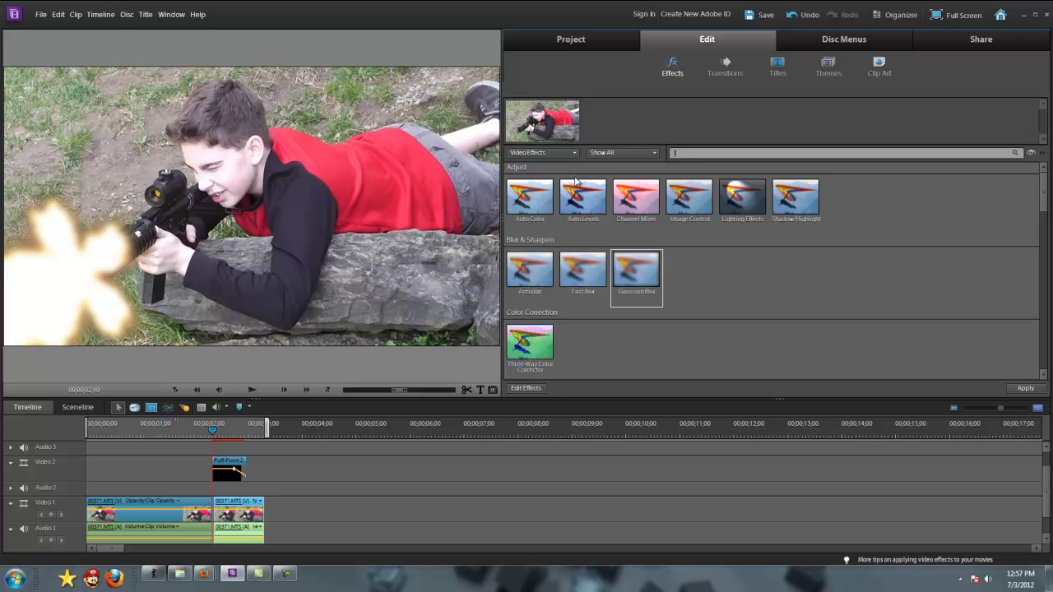
text(ht)
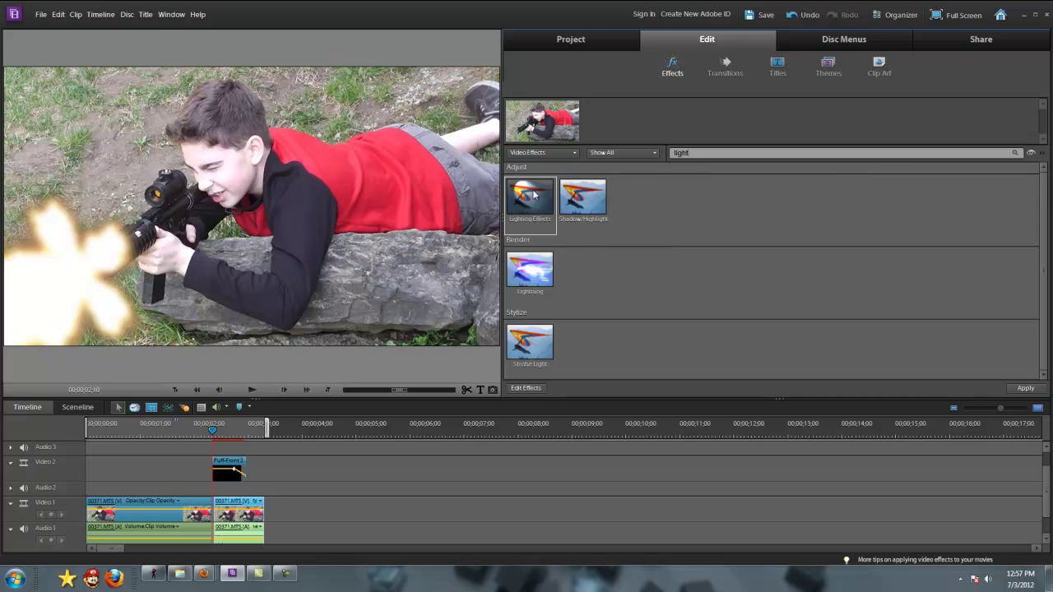
drag(527, 197, 215, 510)
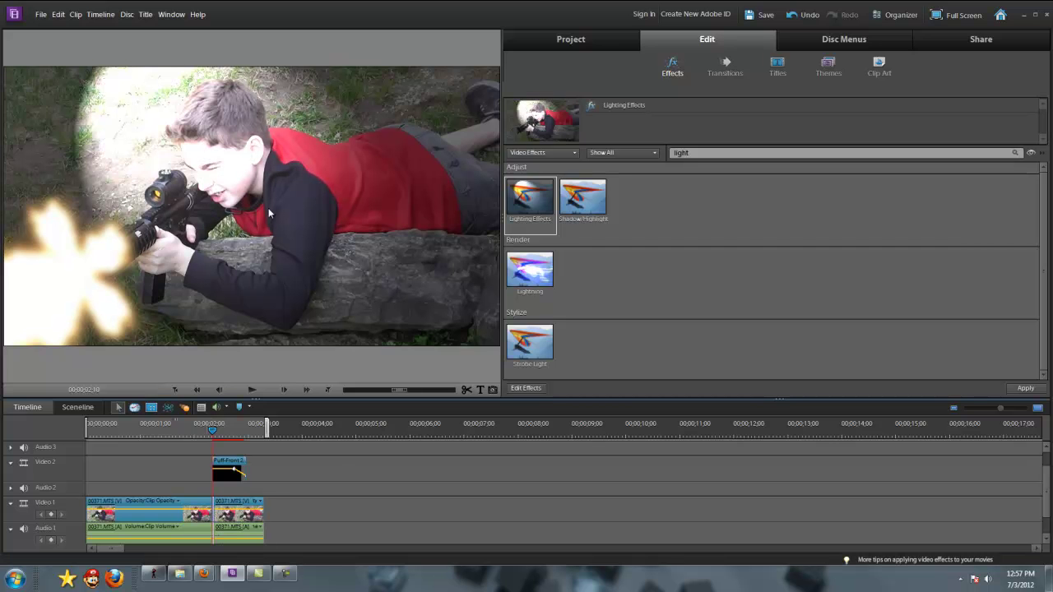
click(519, 389)
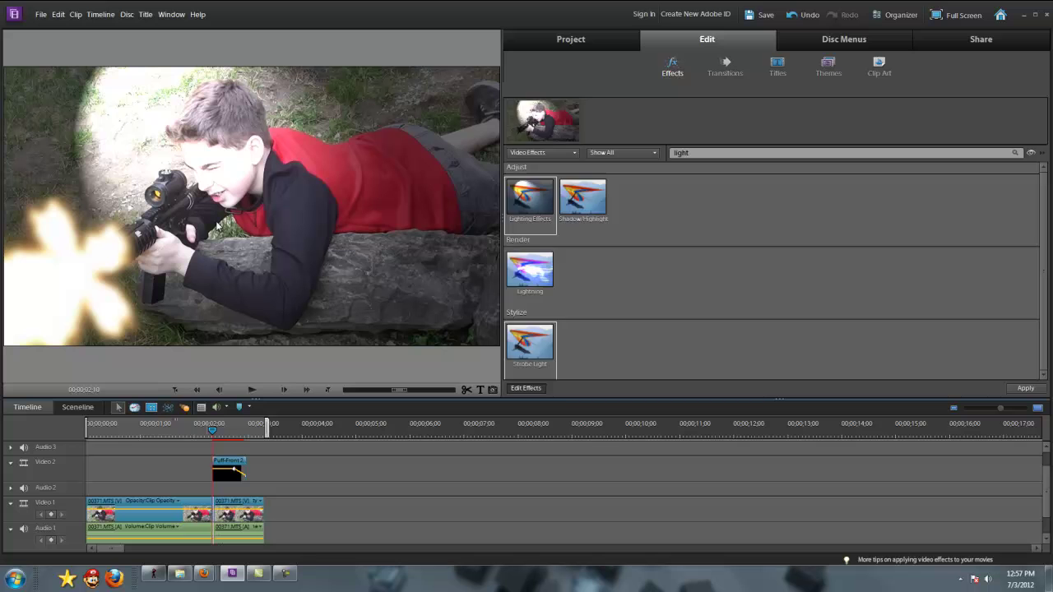
Raise the Lighting Effects ambience intensity to 50 and expand Light 1's settings
click(519, 153)
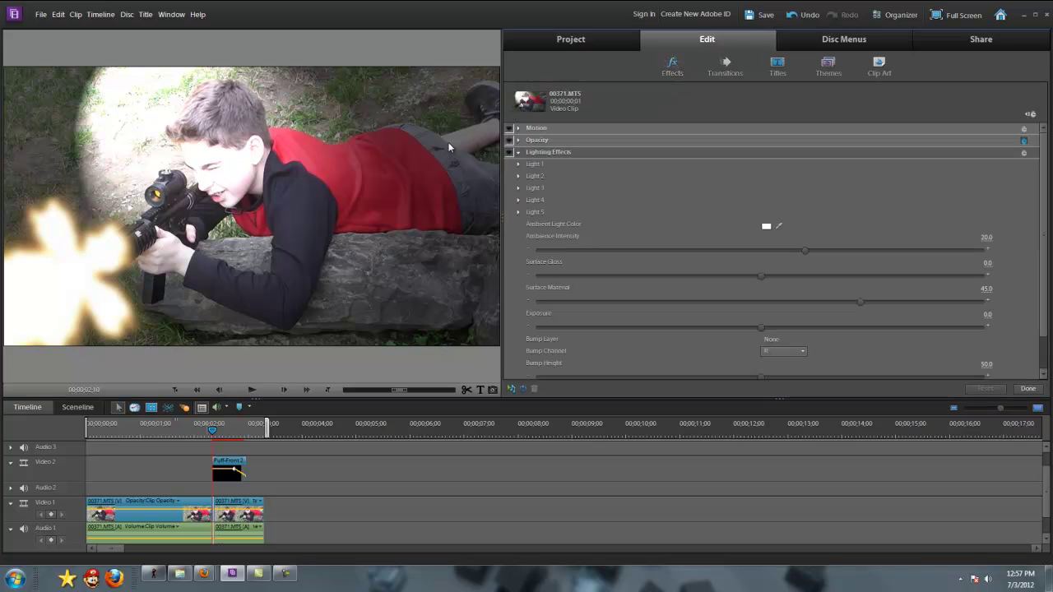
drag(940, 250, 869, 247)
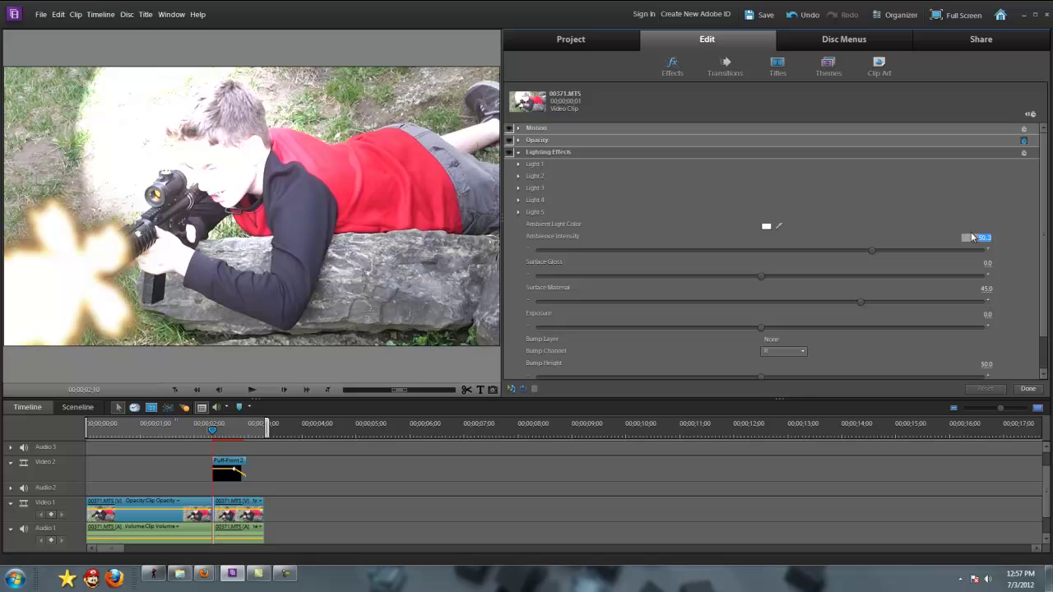
text(50)
key(Return)
click(518, 164)
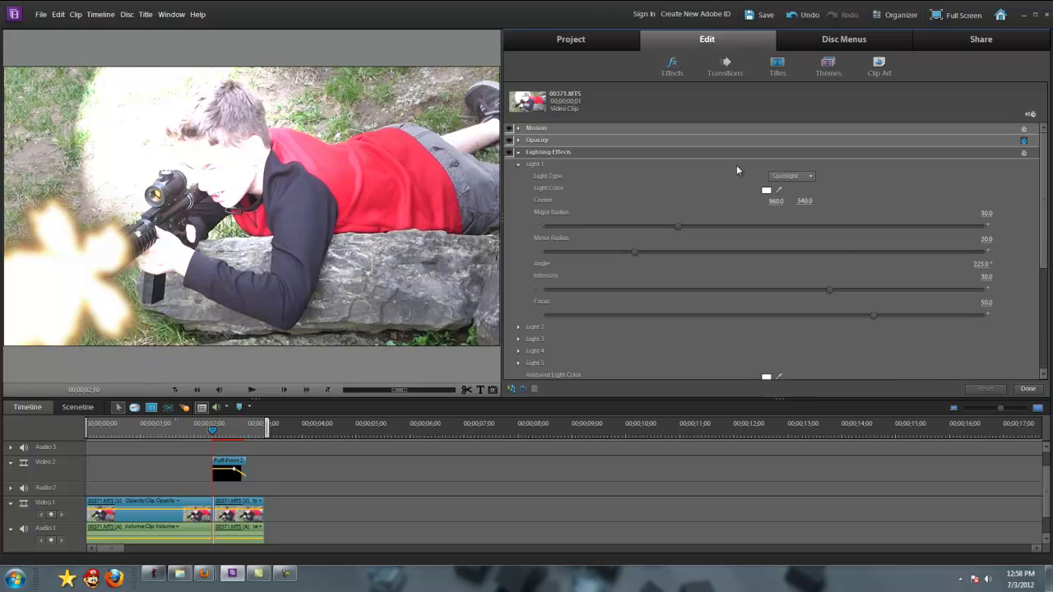
Switch Light 1 to an Omni light and shrink its circle to face size
click(786, 177)
click(794, 215)
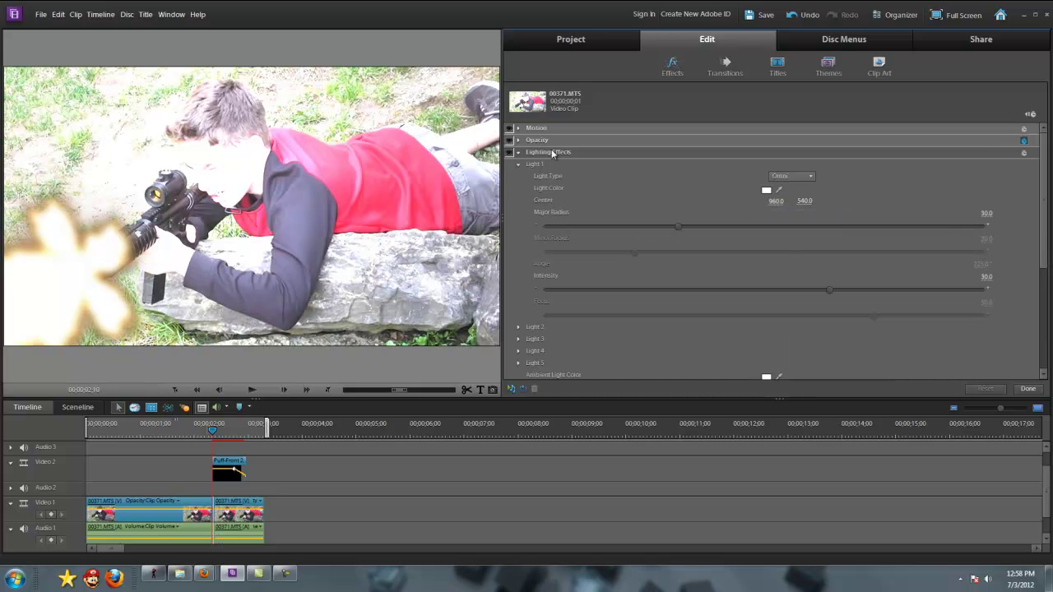
click(200, 233)
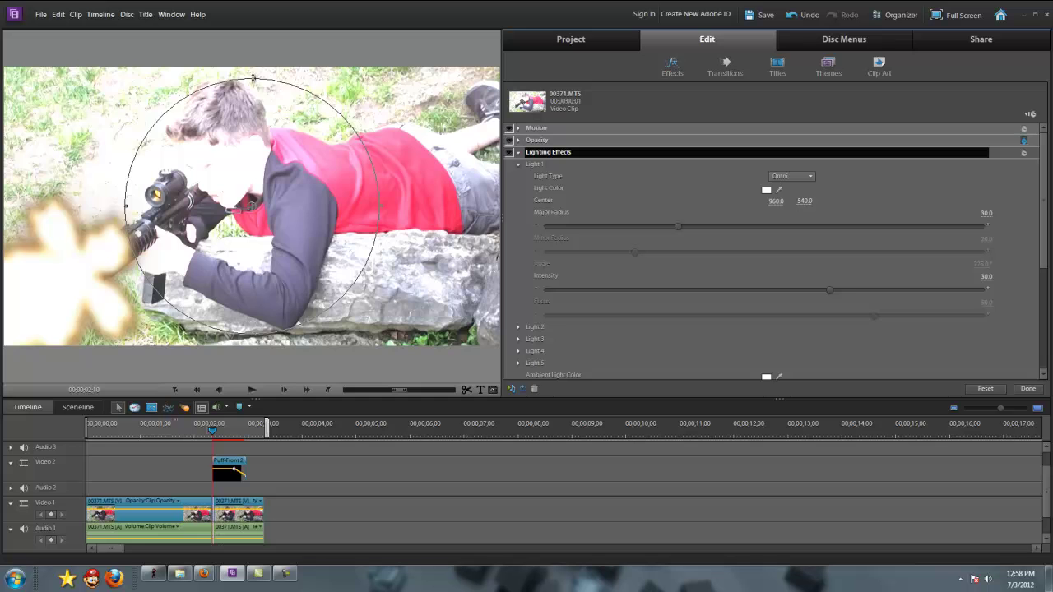
drag(255, 80, 255, 161)
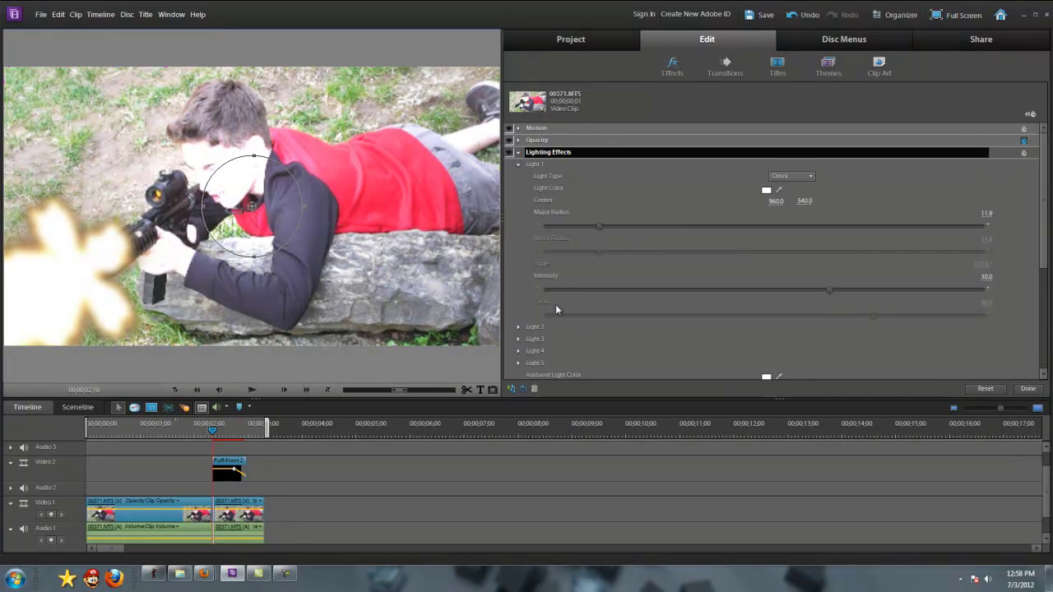
Dim Light 1 to intensity 9.6 and centre it on the shooter's face at 941.2, 449.3
click(708, 284)
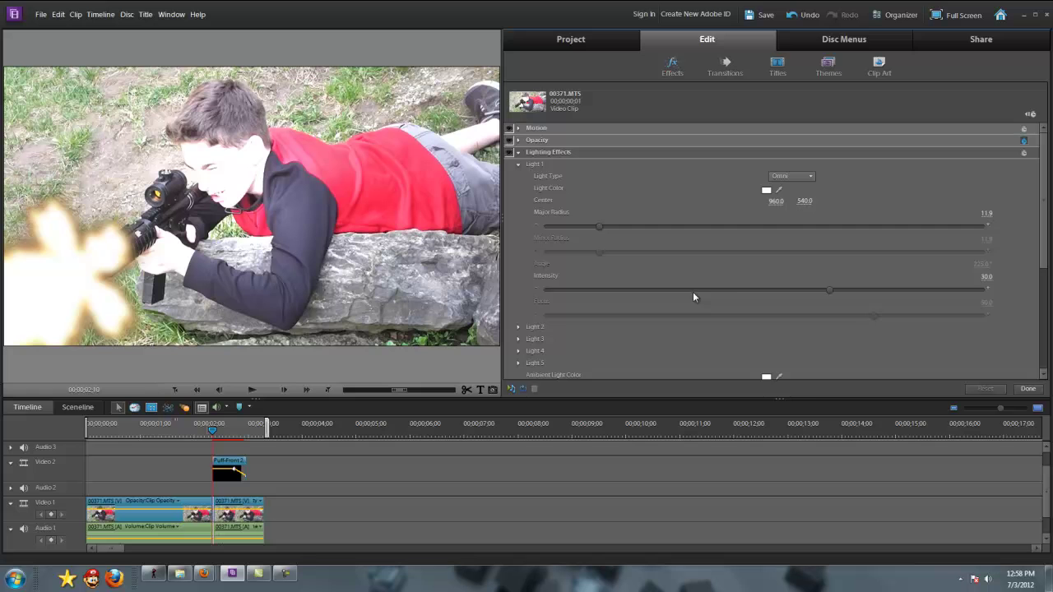
drag(828, 294, 786, 295)
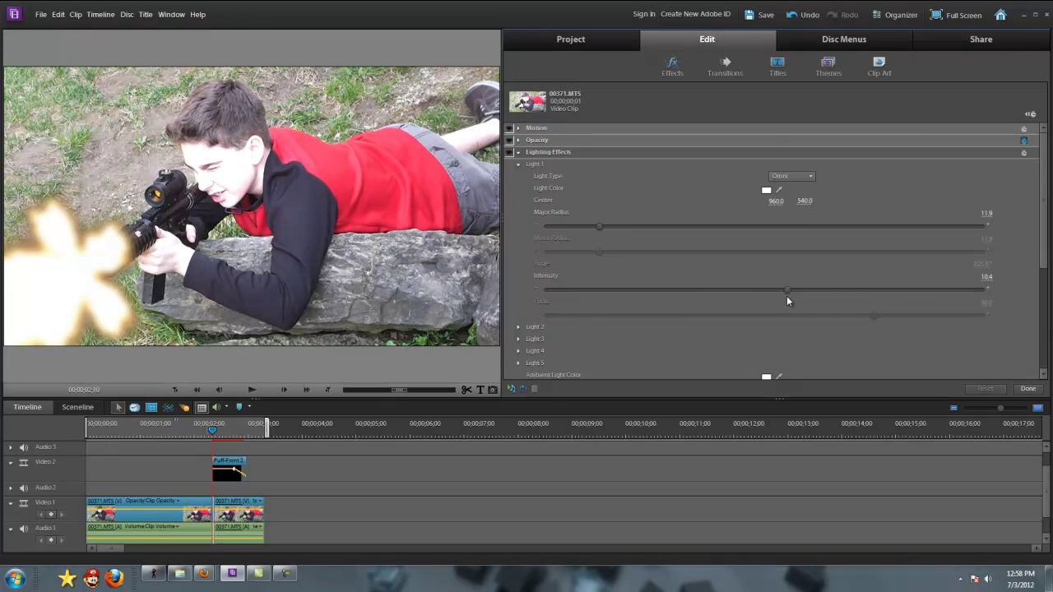
click(607, 154)
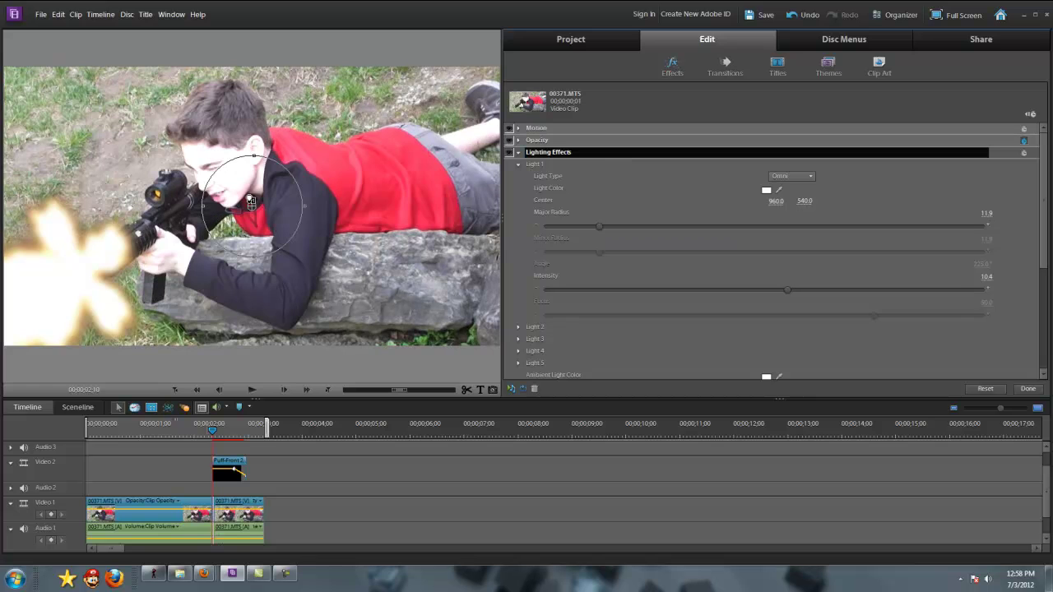
drag(250, 206, 295, 183)
drag(228, 184, 246, 183)
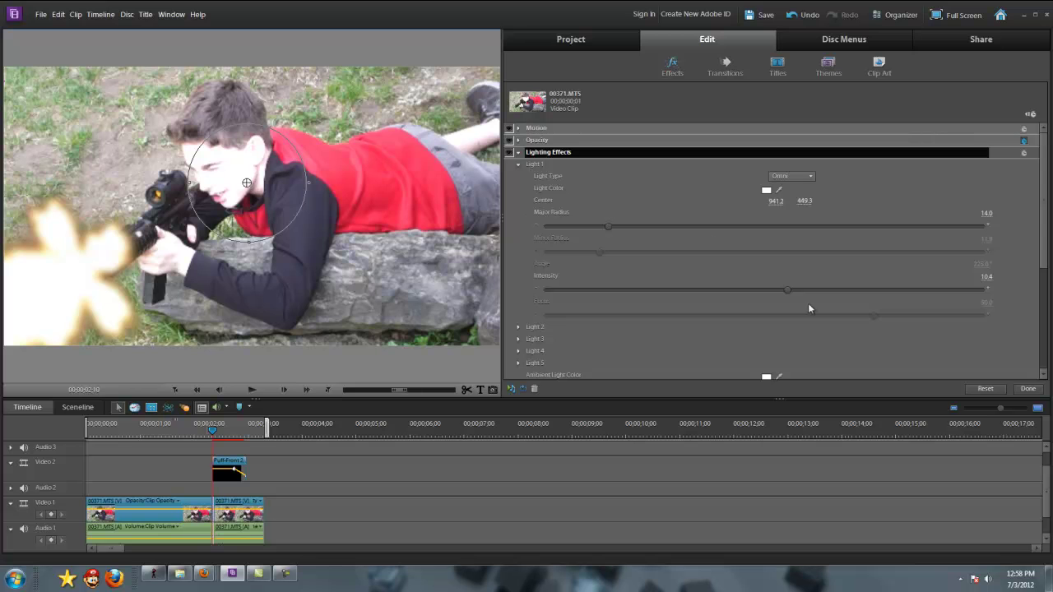
mouse_move(806, 292)
mouse_down()
mouse_move(781, 289)
mouse_move(794, 285)
mouse_up()
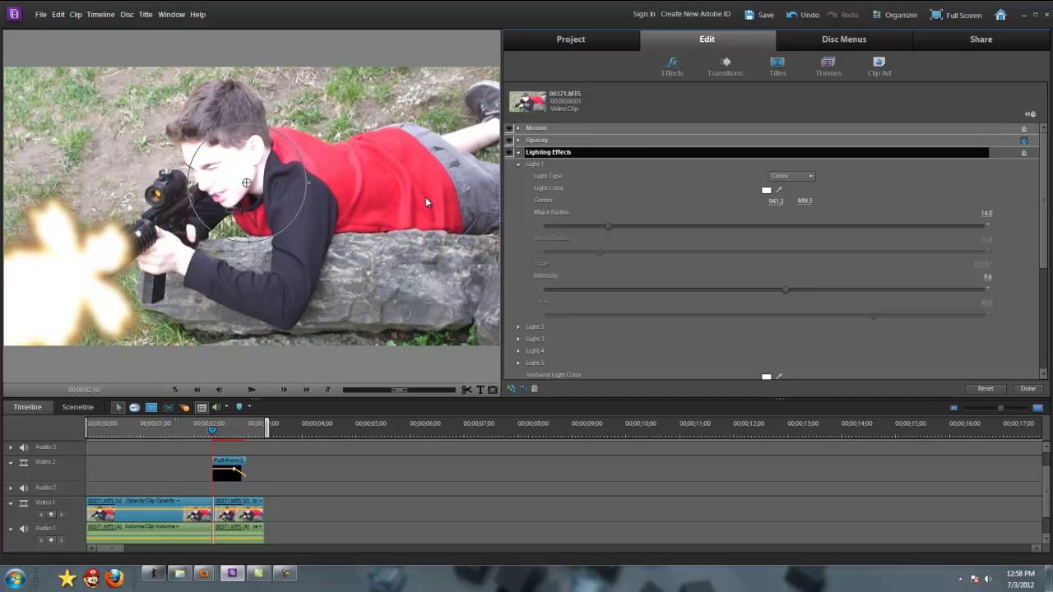
Place m4A1_echo.wav on Audio 2 at the muzzle-flash frame, then move the playhead back to preview
click(568, 41)
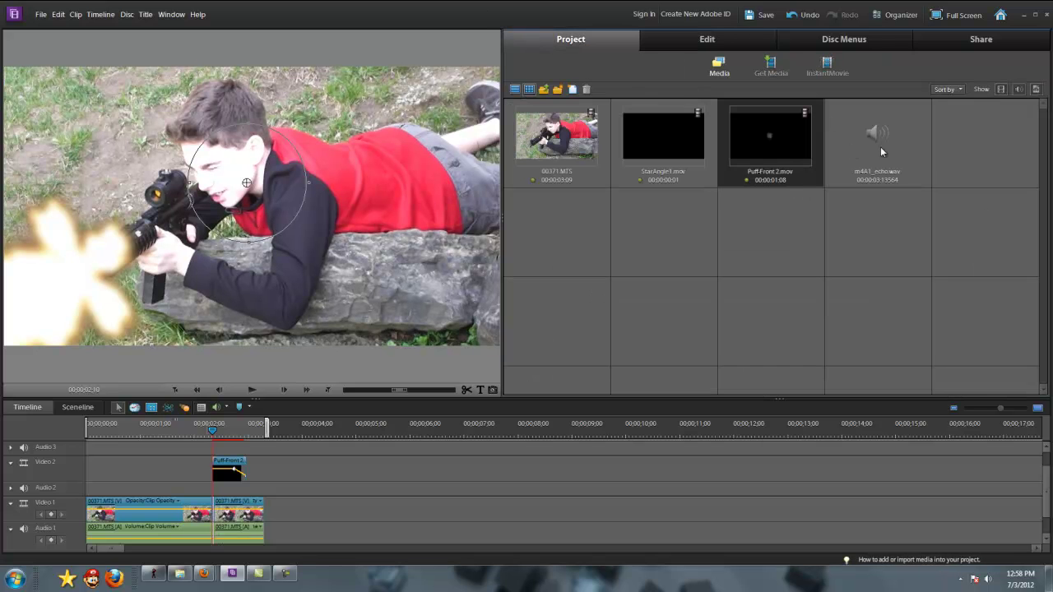
mouse_move(880, 146)
mouse_down()
mouse_move(543, 321)
mouse_move(293, 490)
mouse_move(212, 494)
mouse_up()
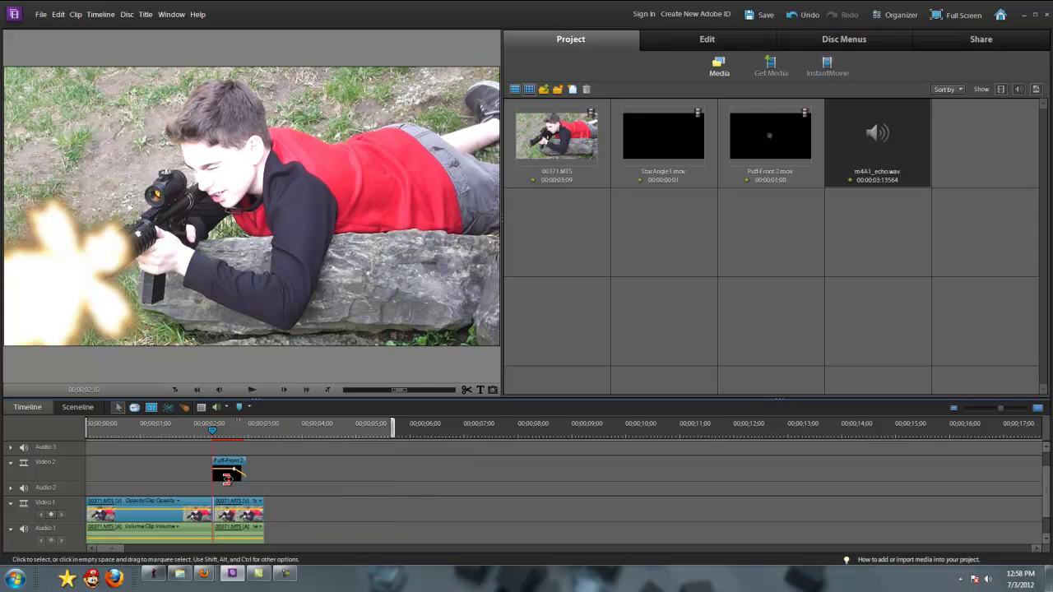
click(146, 426)
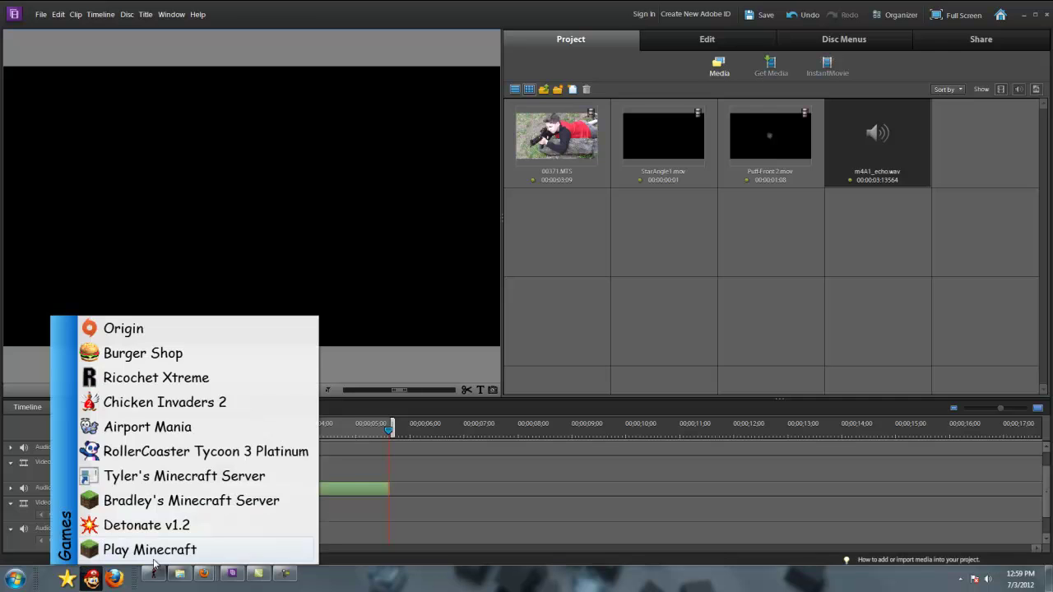
Close the Games launcher stack covering the timeline
click(518, 343)
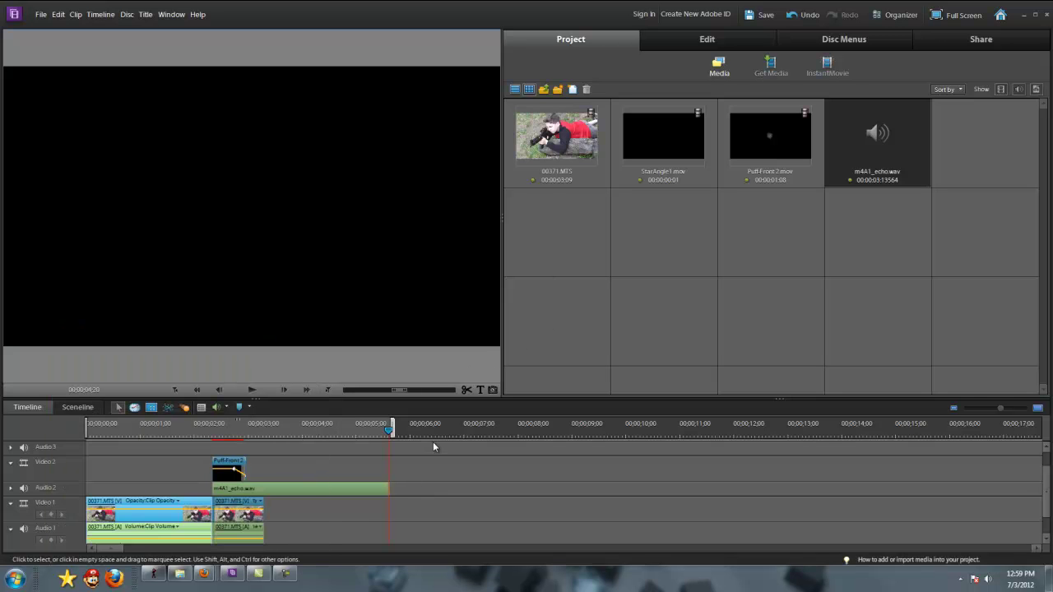